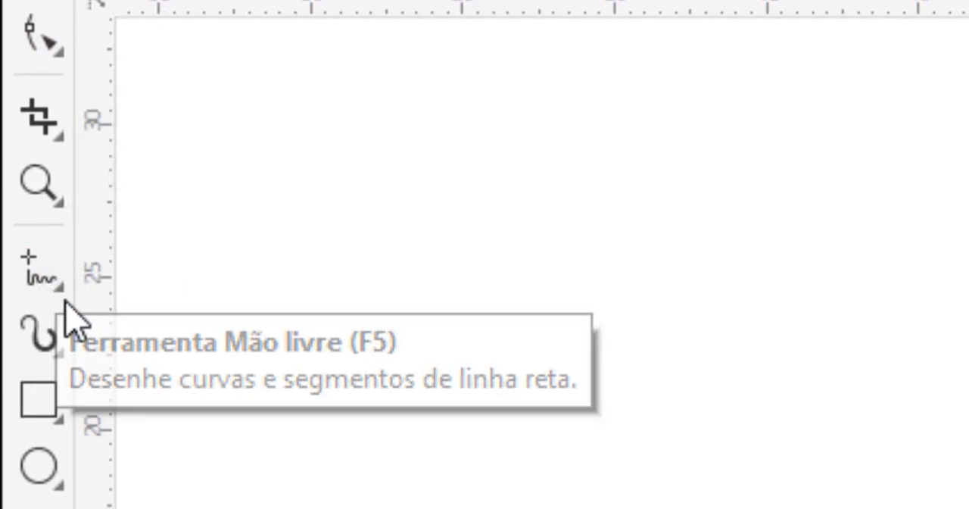
{"action": "left_click", "coordinate": [57, 287]}
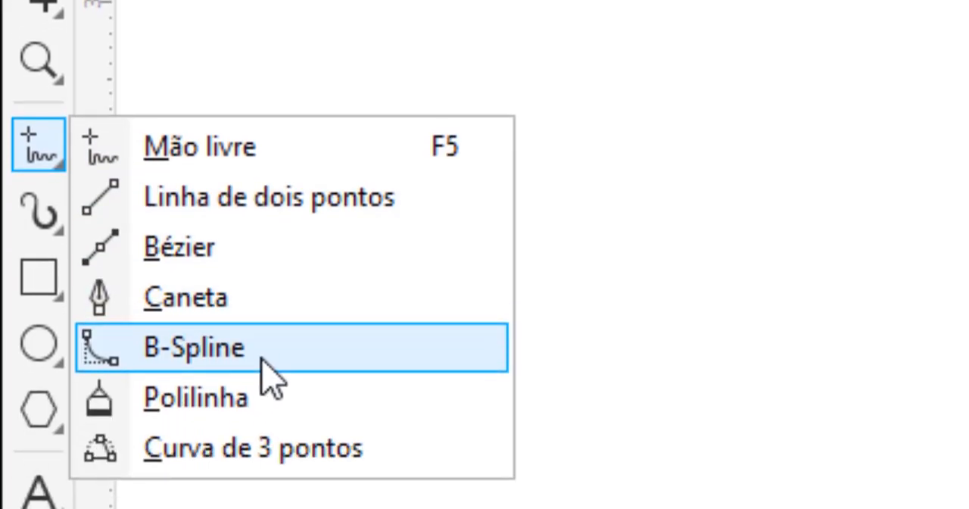
{"action": "left_click", "coordinate": [1, 161]}
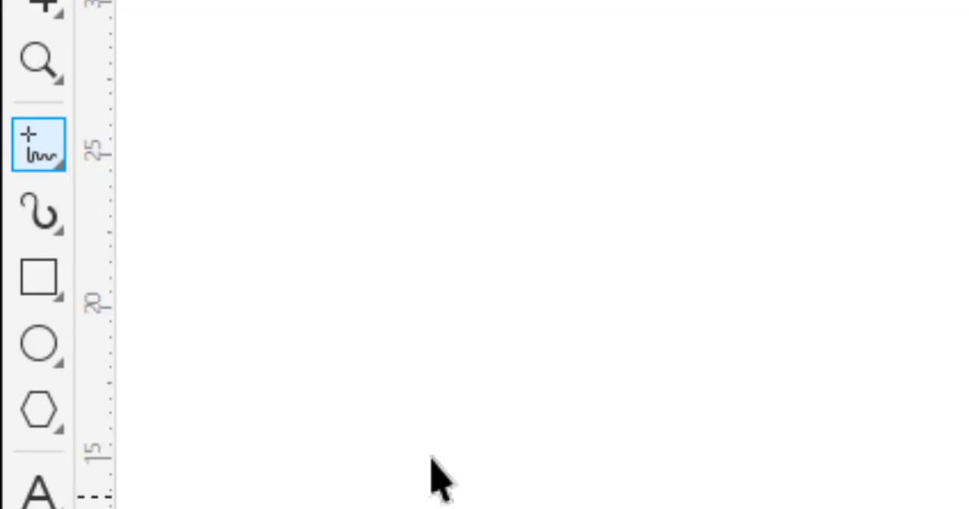
{"action": "left_click", "coordinate": [49, 280]}
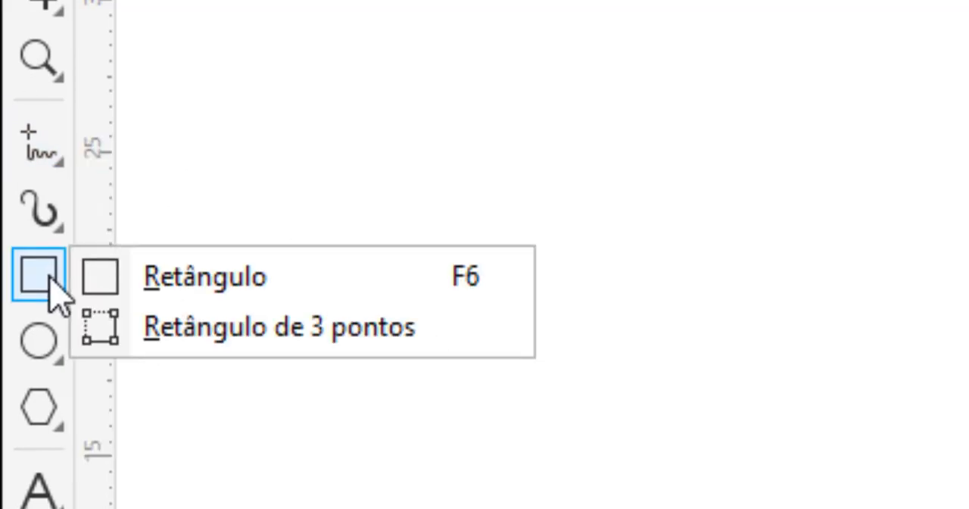
{"action": "left_click", "coordinate": [43, 358]}
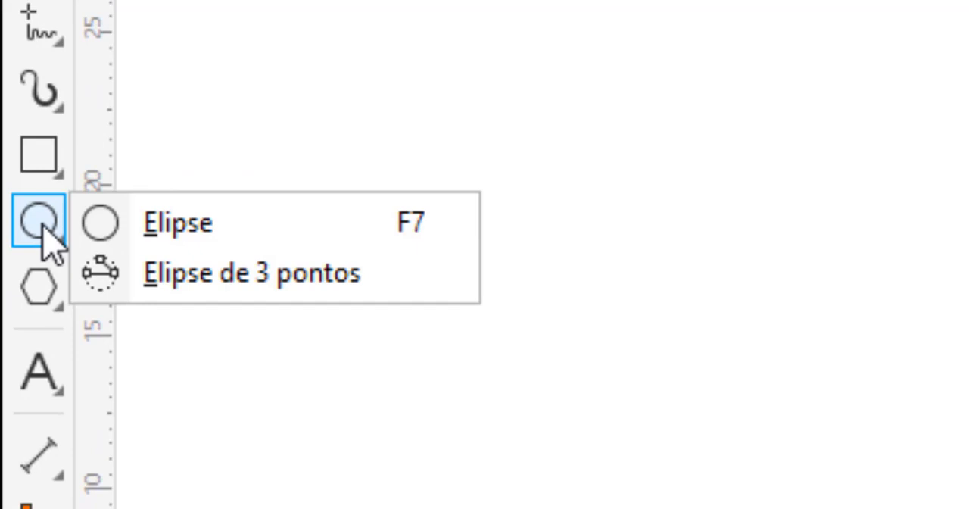
{"action": "left_click", "coordinate": [46, 385]}
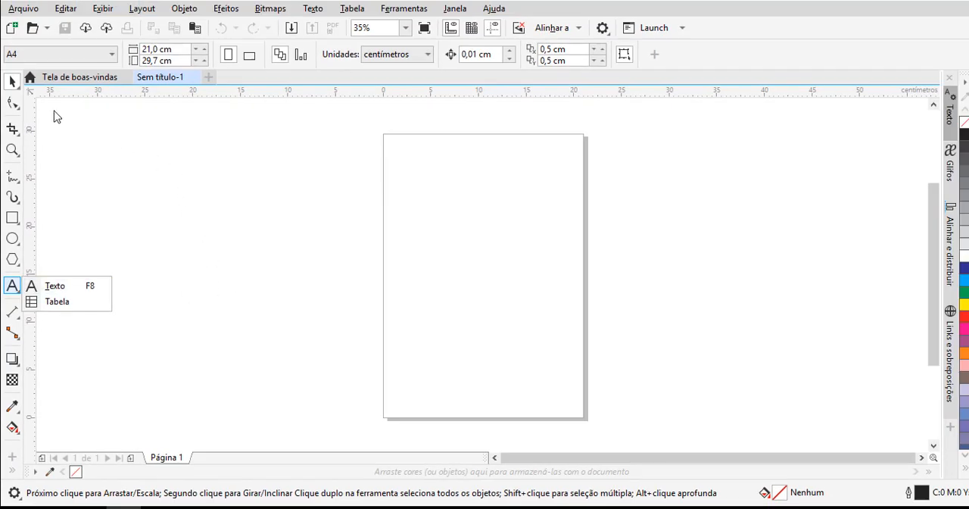
{"action": "left_click", "coordinate": [12, 86]}
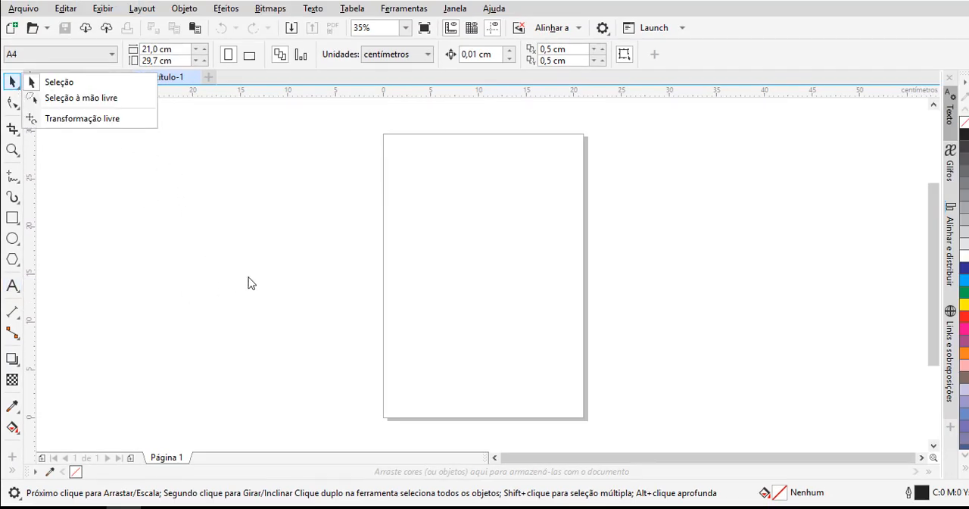
{"action": "left_click", "coordinate": [255, 310]}
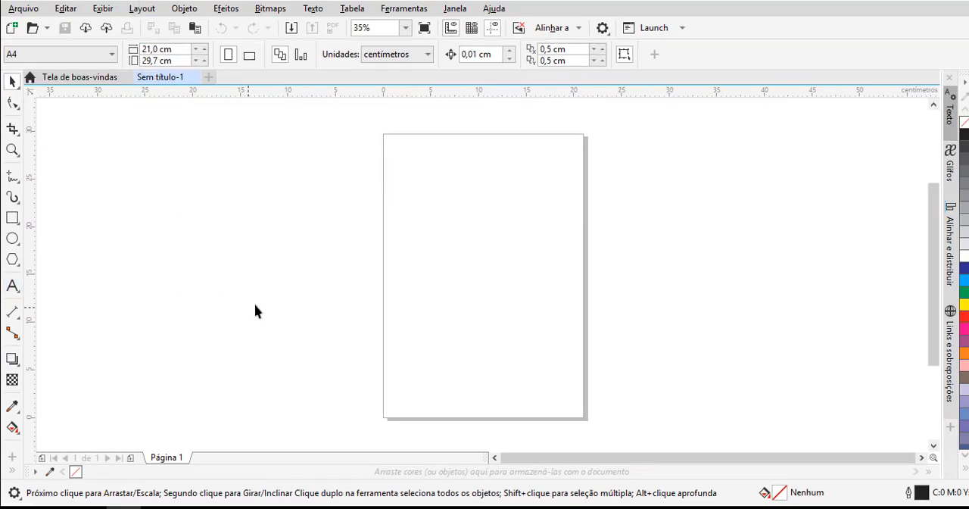
- Draw two separate rectangles in the upper part of the page, the lower one about 7.1 × 3.2 cm, and deselect them
{"action": "left_click", "coordinate": [12, 217]}
{"action": "mouse_move", "coordinate": [404, 173]}
{"action": "left_mouse_down"}
{"action": "mouse_move", "coordinate": [459, 209]}
{"action": "mouse_move", "coordinate": [476, 199]}
{"action": "mouse_move", "coordinate": [514, 253]}
{"action": "mouse_move", "coordinate": [544, 241]}
{"action": "left_mouse_up"}
{"action": "left_click", "coordinate": [13, 81]}
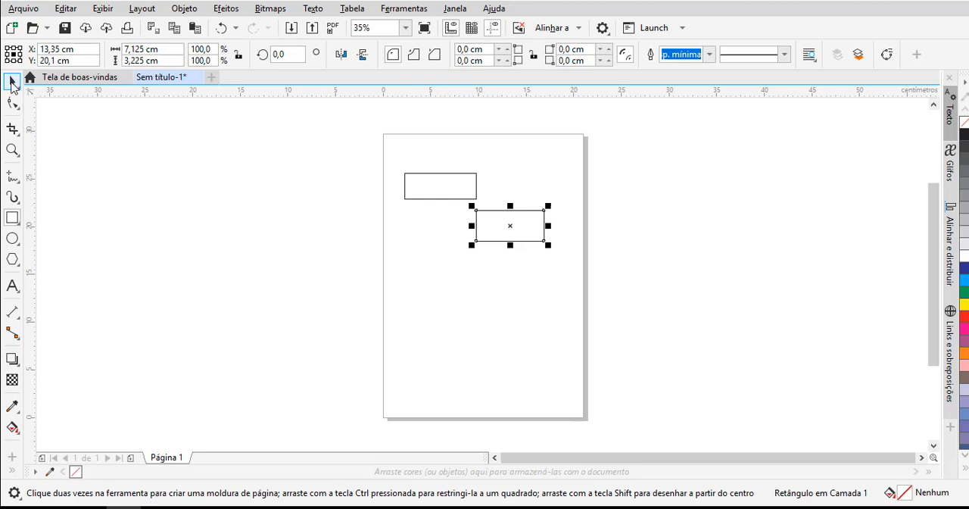
{"action": "left_click", "coordinate": [258, 241]}
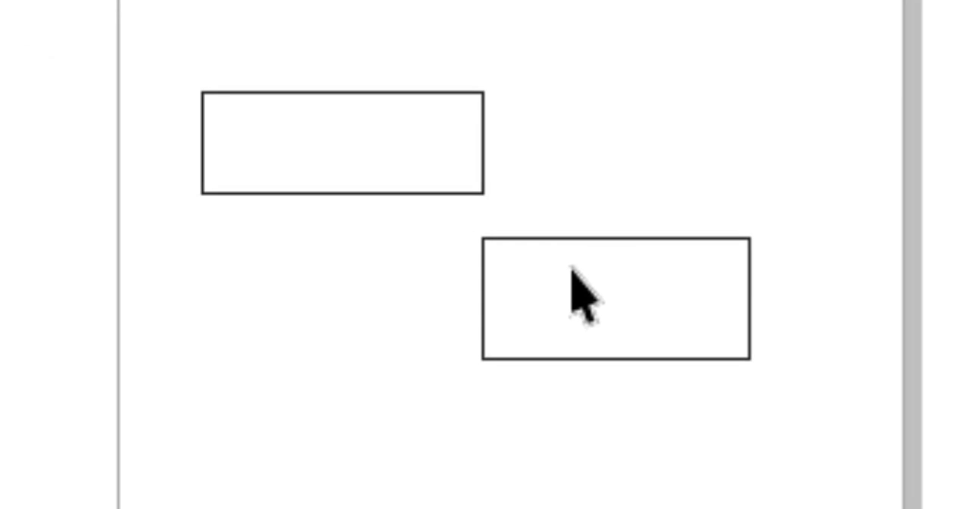
- Select both rectangles together, move them slightly down the page, and clear the selection
{"action": "left_click", "coordinate": [583, 295]}
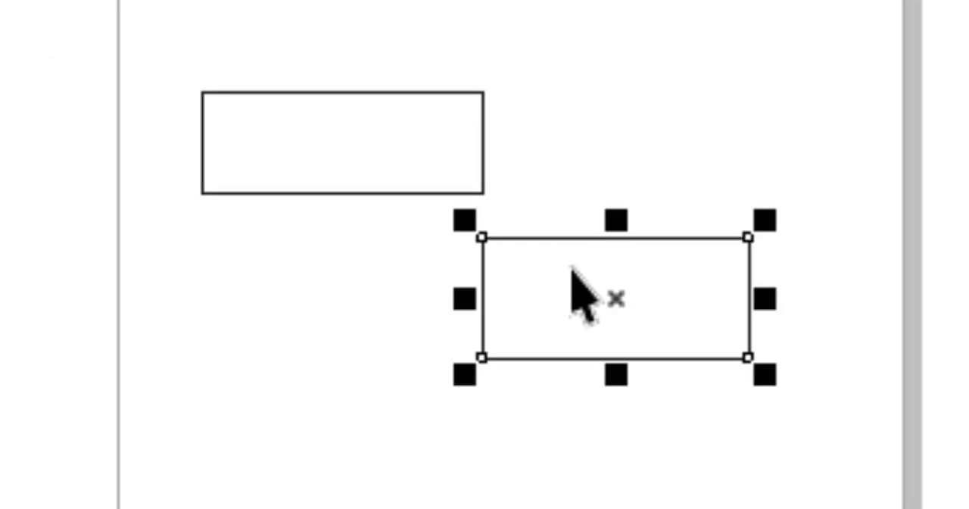
{"action": "left_click", "coordinate": [402, 125], "text": "shift"}
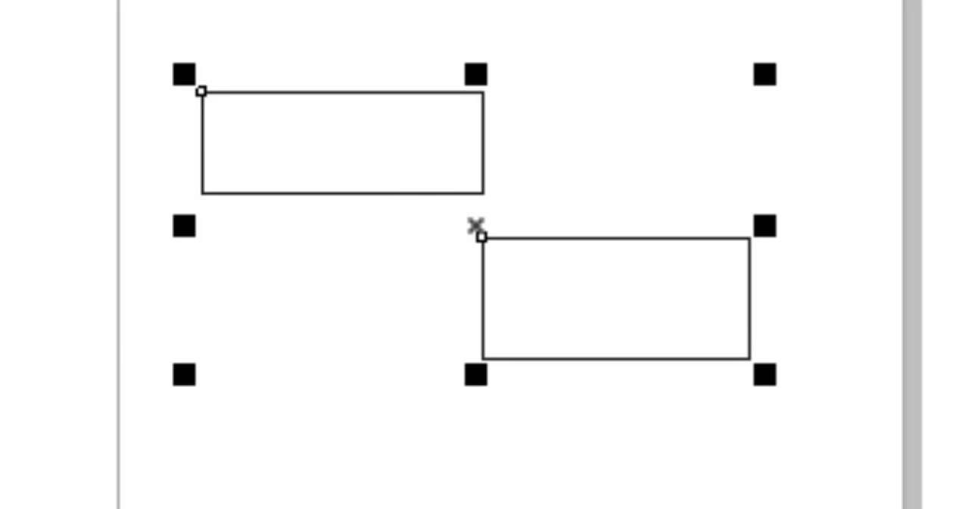
{"action": "mouse_move", "coordinate": [476, 259]}
{"action": "left_mouse_down"}
{"action": "mouse_move", "coordinate": [521, 508]}
{"action": "mouse_move", "coordinate": [376, 264]}
{"action": "mouse_move", "coordinate": [522, 162]}
{"action": "mouse_move", "coordinate": [497, 461]}
{"action": "mouse_move", "coordinate": [474, 276]}
{"action": "left_mouse_up"}
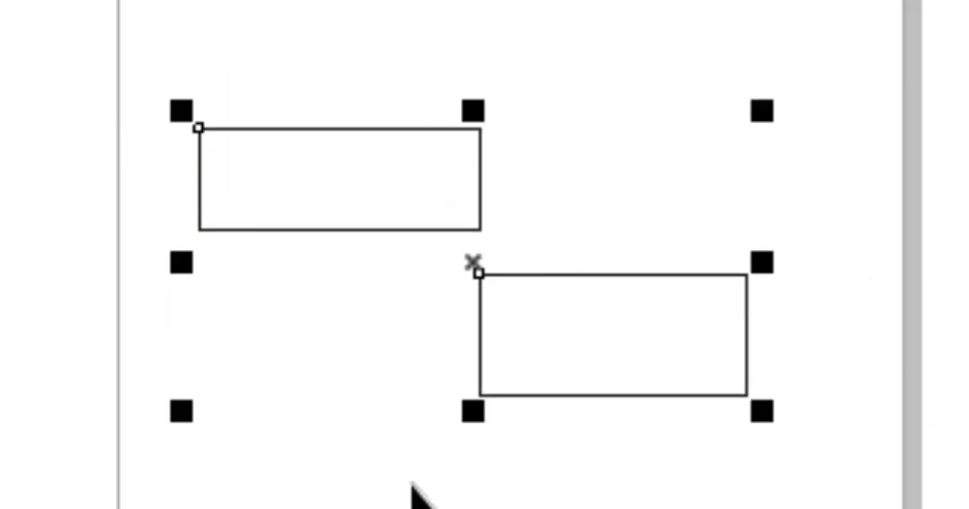
{"action": "left_click", "coordinate": [413, 486]}
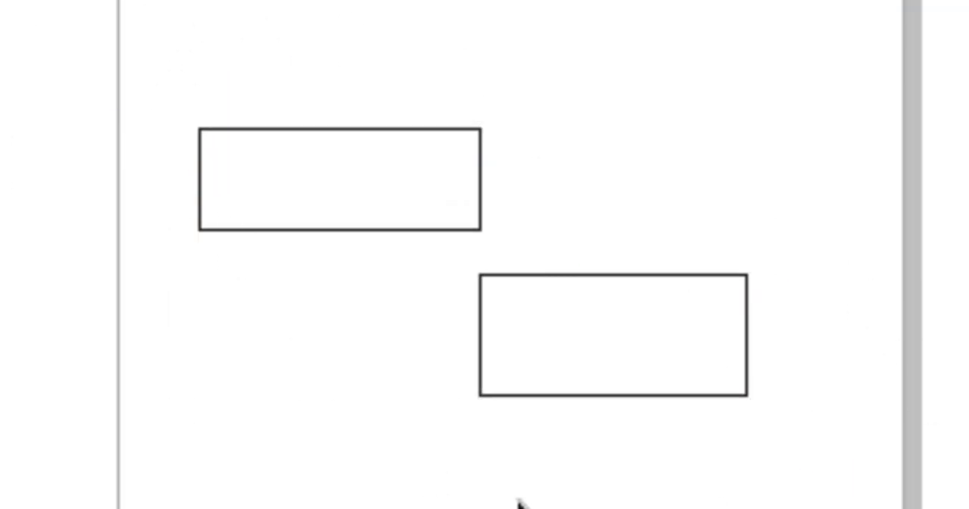
- Delete both rectangles from the page
{"action": "left_click", "coordinate": [543, 391]}
{"action": "key", "text": "Delete"}
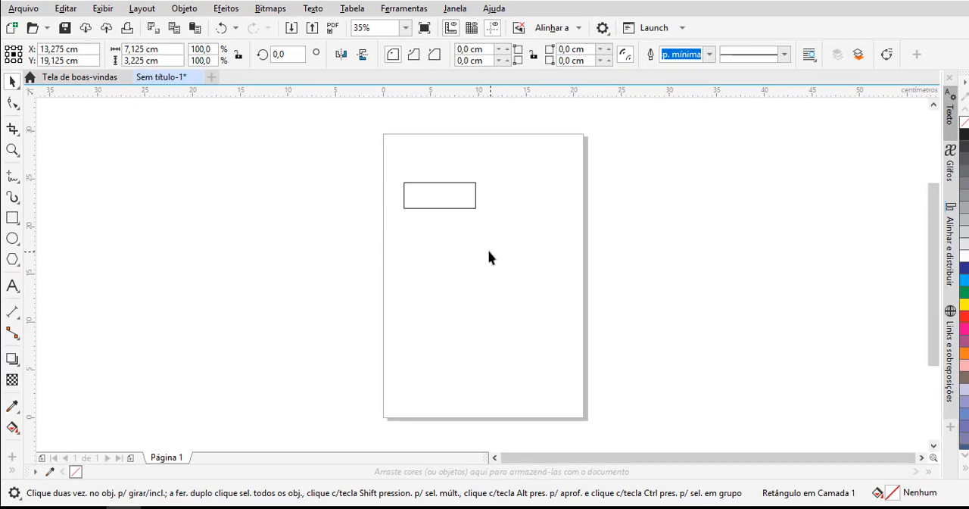
{"action": "left_click", "coordinate": [426, 194]}
{"action": "key", "text": "Delete"}
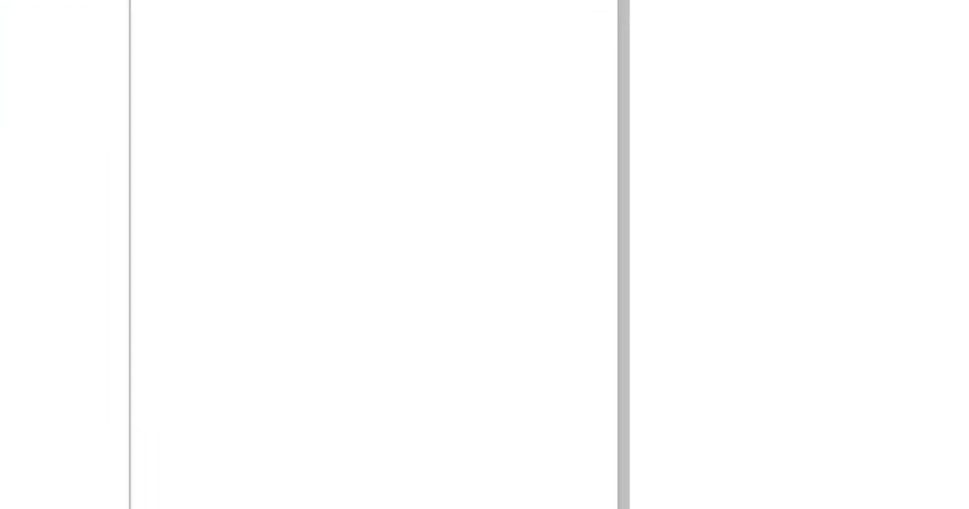
- Add the artistic text "allksfkjhglkjfhg" in the upper part of the page
{"action": "left_click", "coordinate": [259, 82]}
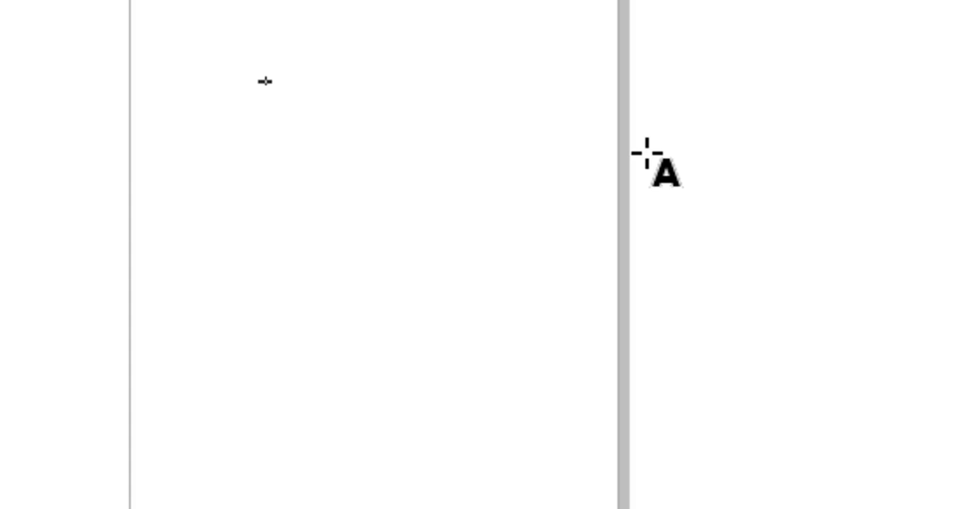
{"action": "type", "text": "allksfkjhglkjfhg"}
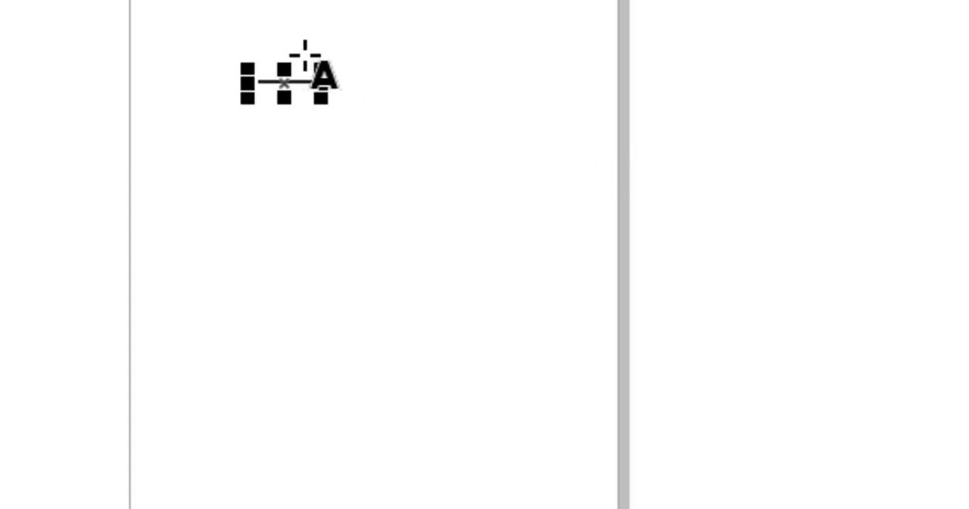
{"action": "scroll", "coordinate": [441, 184], "scroll_direction": "up", "scroll_amount": 2}
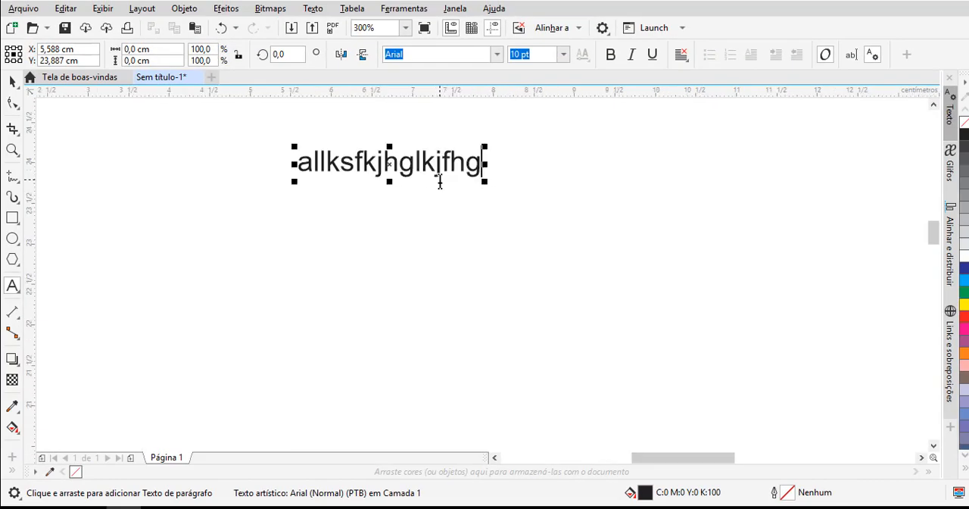
- Add a second line reading "ãçkdf~çlkmg" to the existing artistic text
{"action": "left_click", "coordinate": [10, 104]}
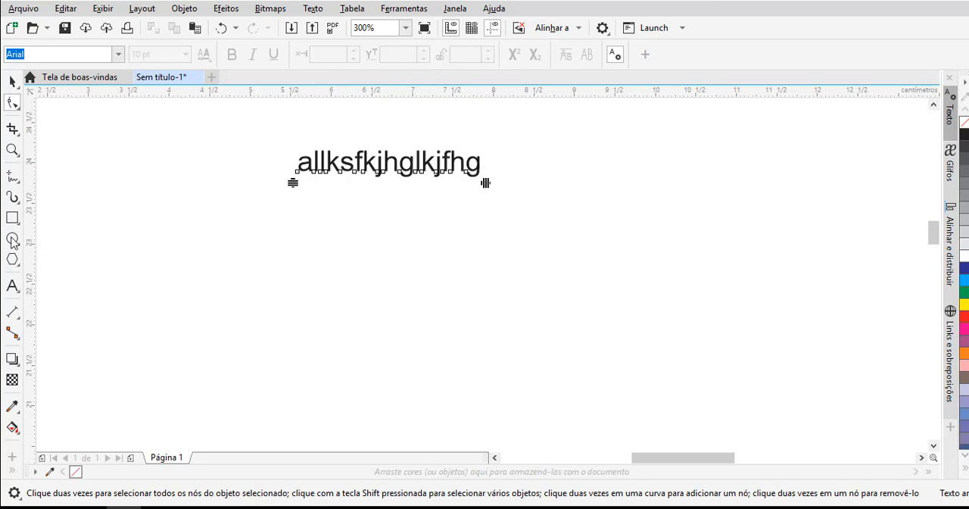
{"action": "left_click", "coordinate": [13, 286]}
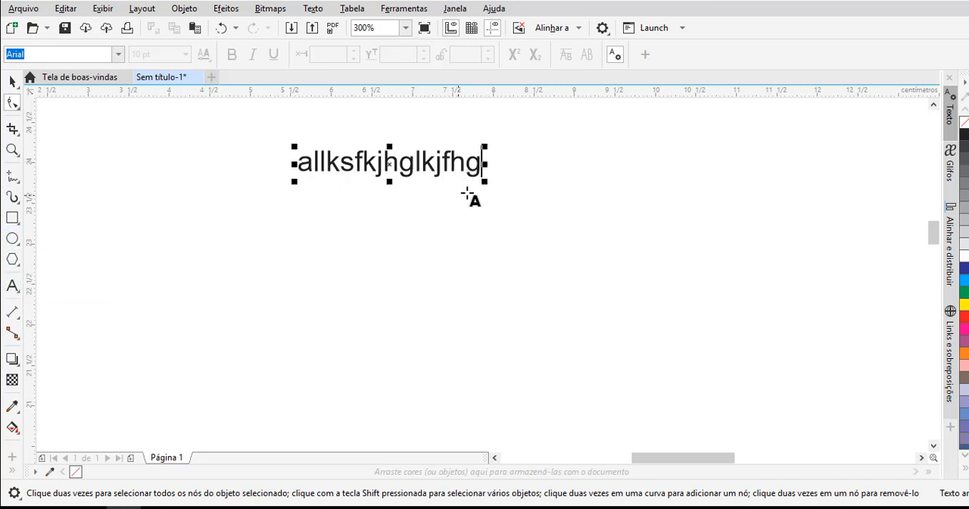
{"action": "left_click", "coordinate": [484, 180]}
{"action": "key", "text": "Return"}
{"action": "type", "text": "ã"}
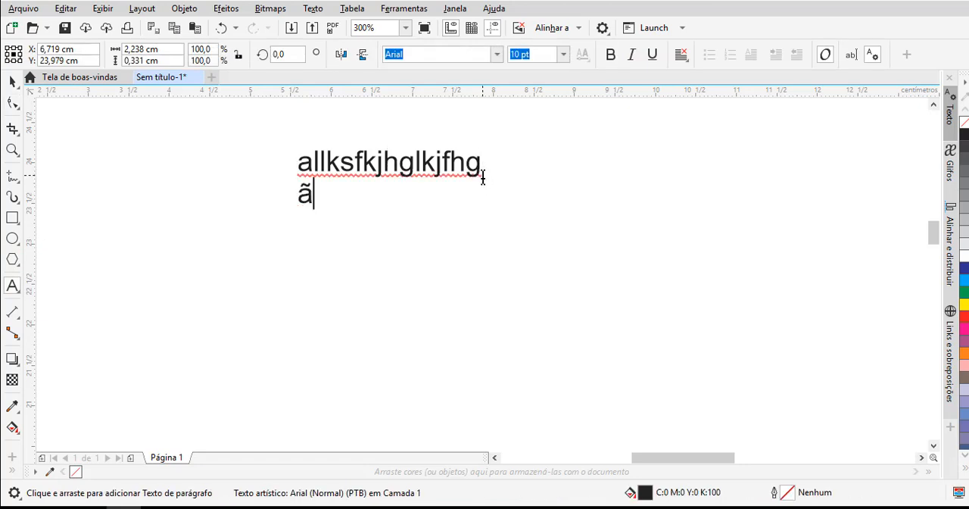
{"action": "type", "text": "çkdf~çlkmg"}
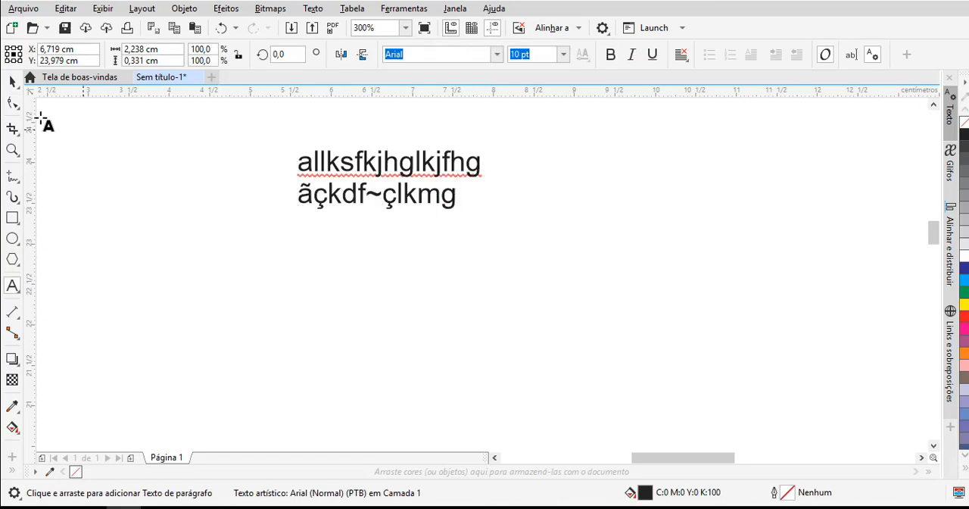
- Slightly increase the spacing between the two text lines with the Shape tool
{"action": "left_click", "coordinate": [12, 103]}
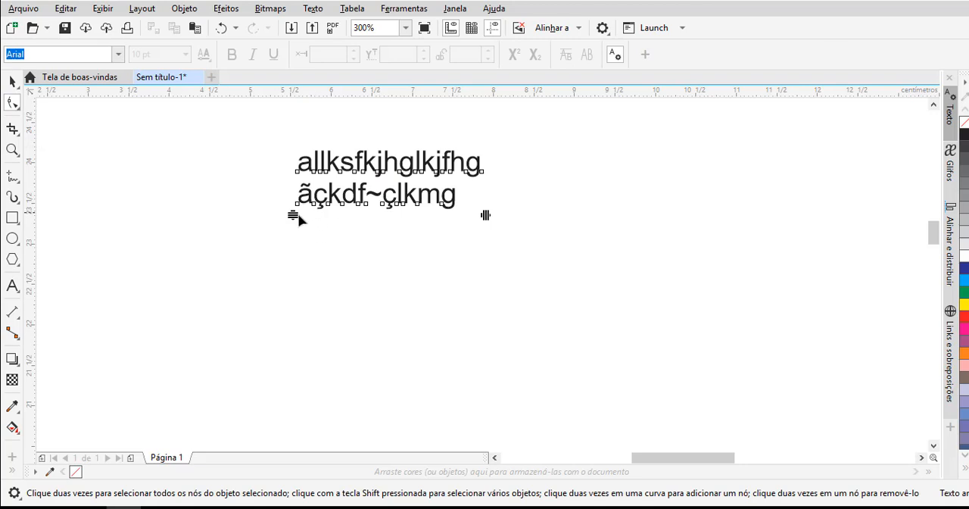
{"action": "left_click_drag", "start_coordinate": [291, 216], "coordinate": [271, 211]}
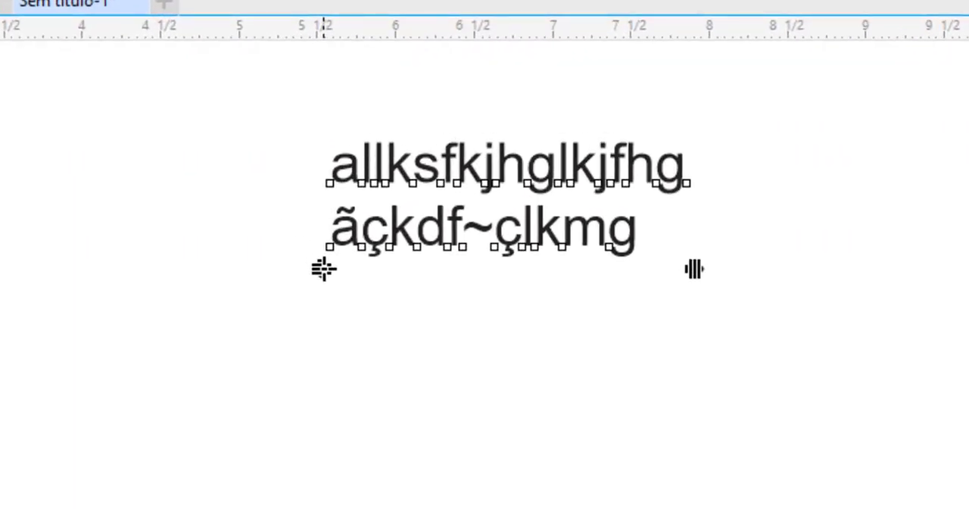
{"action": "mouse_move", "coordinate": [324, 269]}
{"action": "left_mouse_down"}
{"action": "mouse_move", "coordinate": [339, 346]}
{"action": "mouse_move", "coordinate": [322, 353]}
{"action": "mouse_move", "coordinate": [333, 263]}
{"action": "mouse_move", "coordinate": [331, 276]}
{"action": "left_mouse_up"}
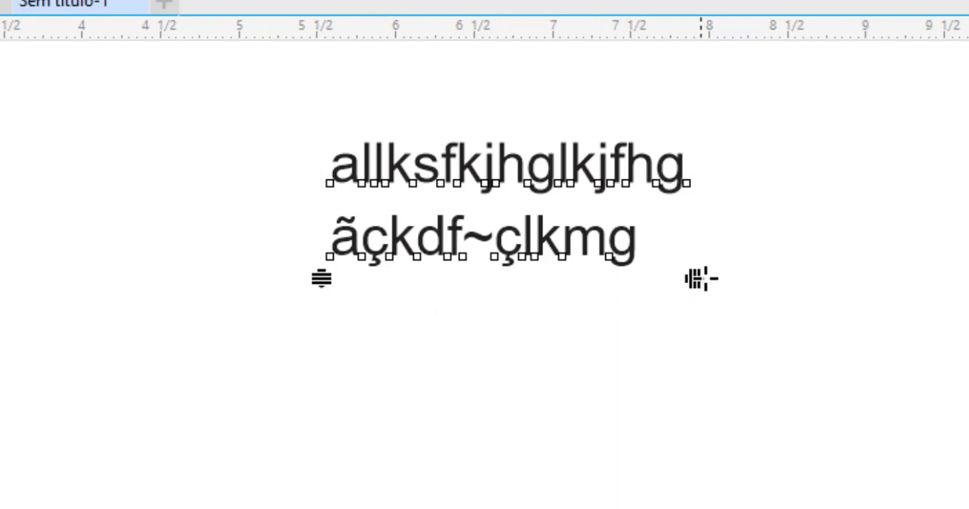
- Adjust the character spacing of both text lines with the Shape tool, leaving the letters slightly wider apart
{"action": "left_click_drag", "start_coordinate": [695, 276], "coordinate": [795, 280]}
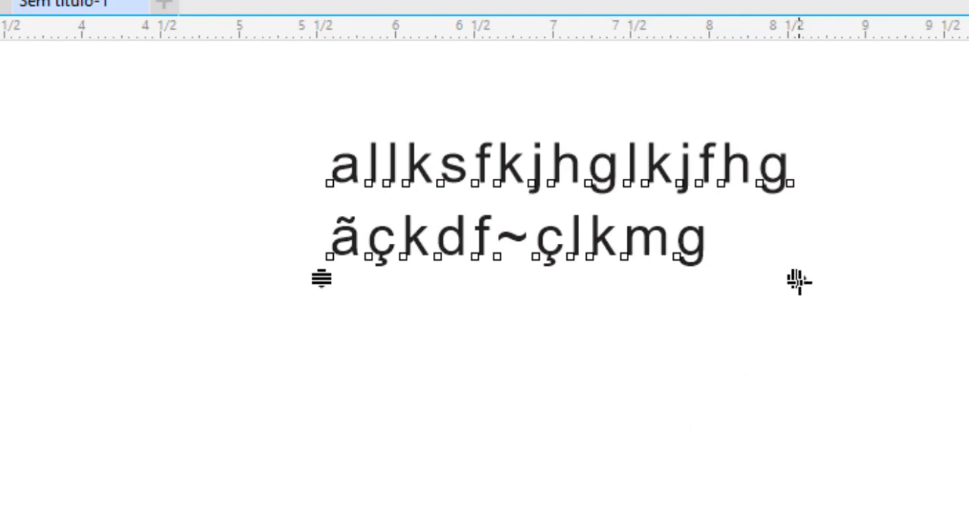
{"action": "left_click_drag", "start_coordinate": [799, 281], "coordinate": [799, 283]}
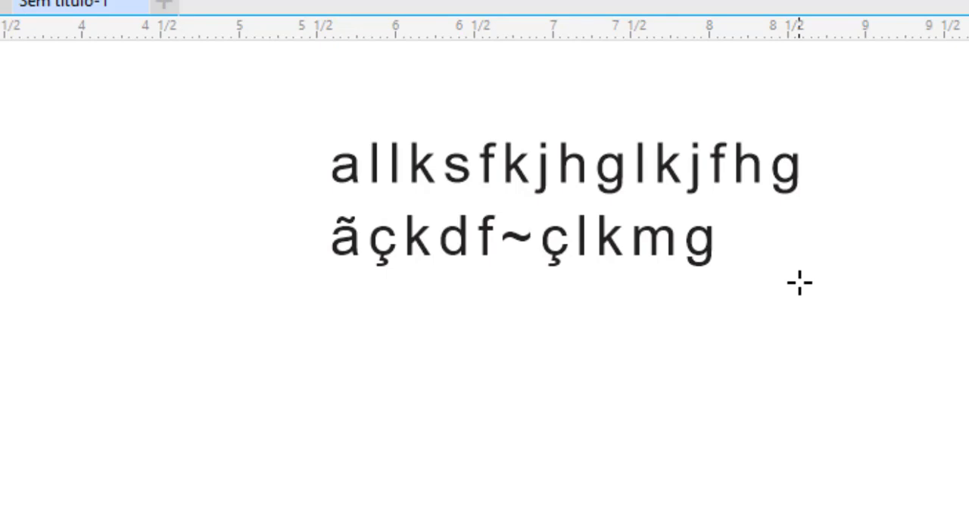
{"action": "left_click_drag", "start_coordinate": [800, 283], "coordinate": [735, 305]}
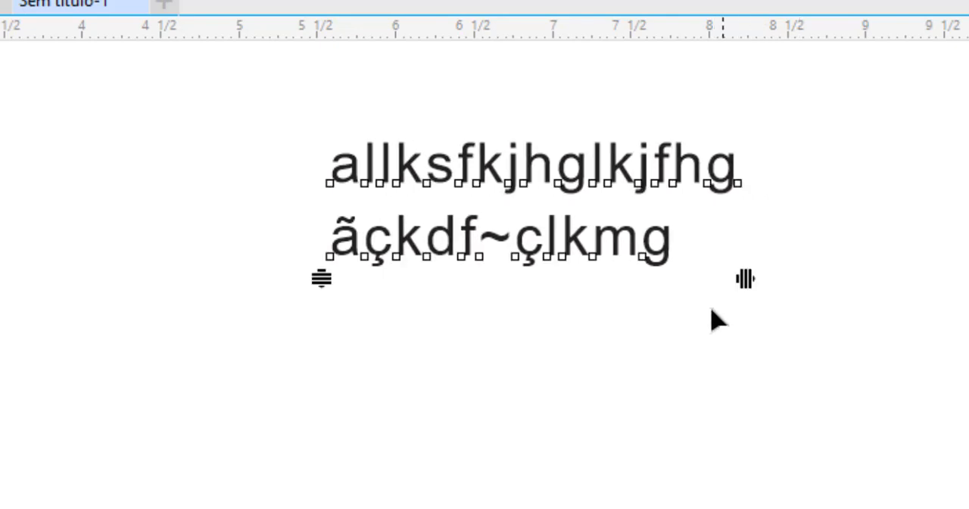
- Move the upper line's first letter "a" by its node, placing it slightly left of and below its original position
{"action": "scroll", "coordinate": [344, 188], "scroll_direction": "up", "scroll_amount": 5}
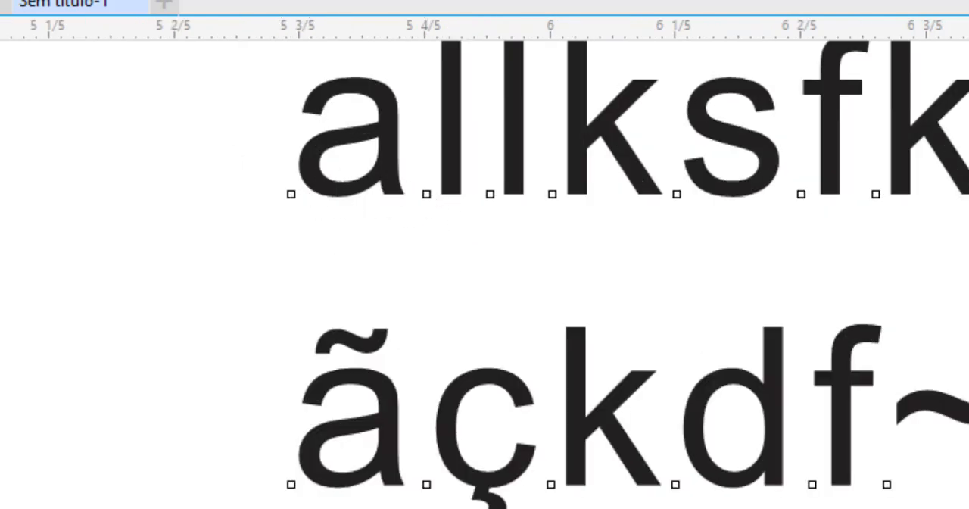
{"action": "left_click", "coordinate": [291, 195]}
{"action": "left_click_drag", "start_coordinate": [291, 196], "coordinate": [268, 278]}
{"action": "key", "text": "ctrl+z"}
{"action": "key", "text": "ctrl+shift+z"}
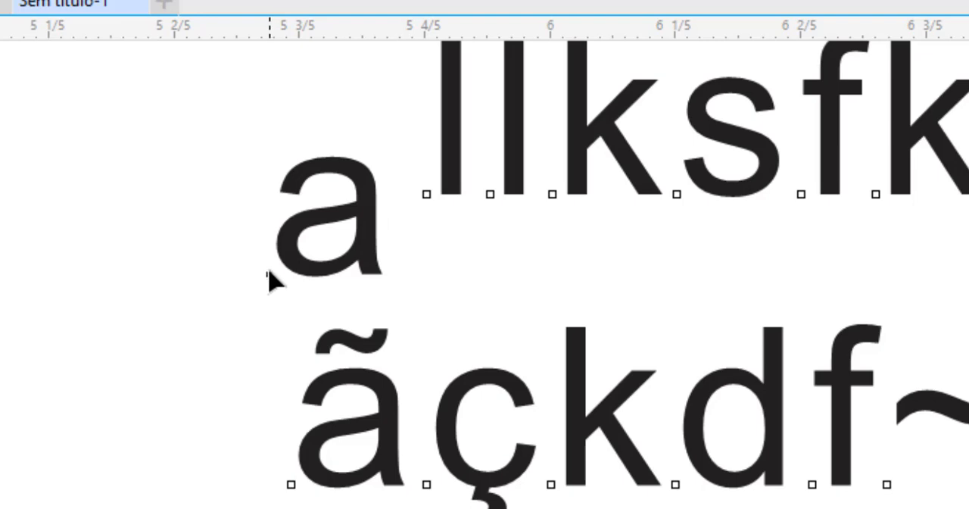
{"action": "left_click_drag", "start_coordinate": [269, 274], "coordinate": [283, 198]}
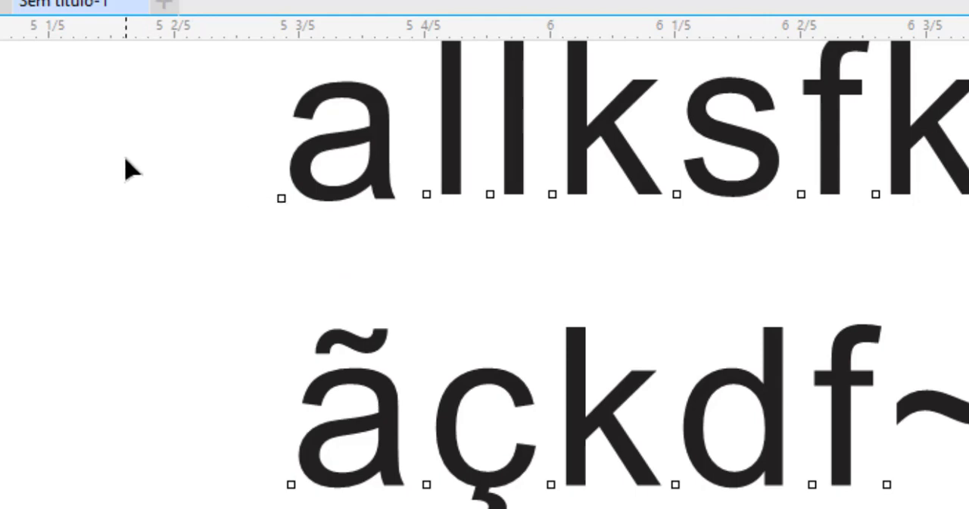
- Select the nodes of the first nine letters "allksfkjh" in the upper line and move them together down and to the left
{"action": "left_click_drag", "start_coordinate": [126, 159], "coordinate": [968, 208]}
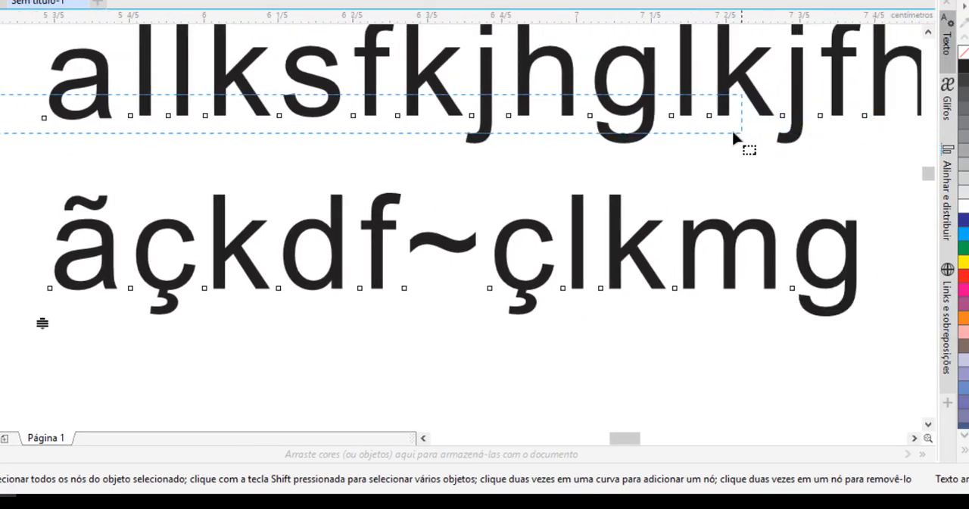
{"action": "left_click_drag", "start_coordinate": [733, 137], "coordinate": [515, 136]}
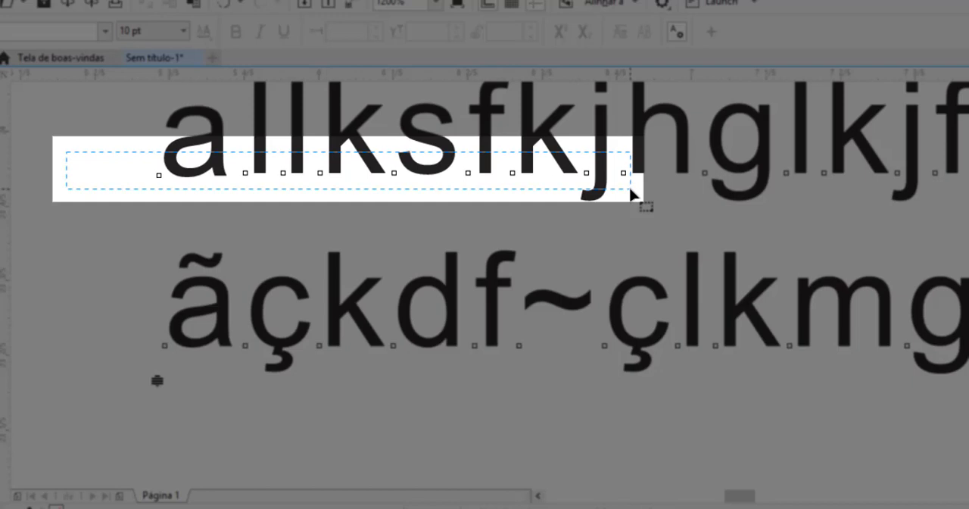
{"action": "left_click_drag", "start_coordinate": [631, 188], "coordinate": [640, 194]}
{"action": "left_click_drag", "start_coordinate": [638, 195], "coordinate": [642, 198]}
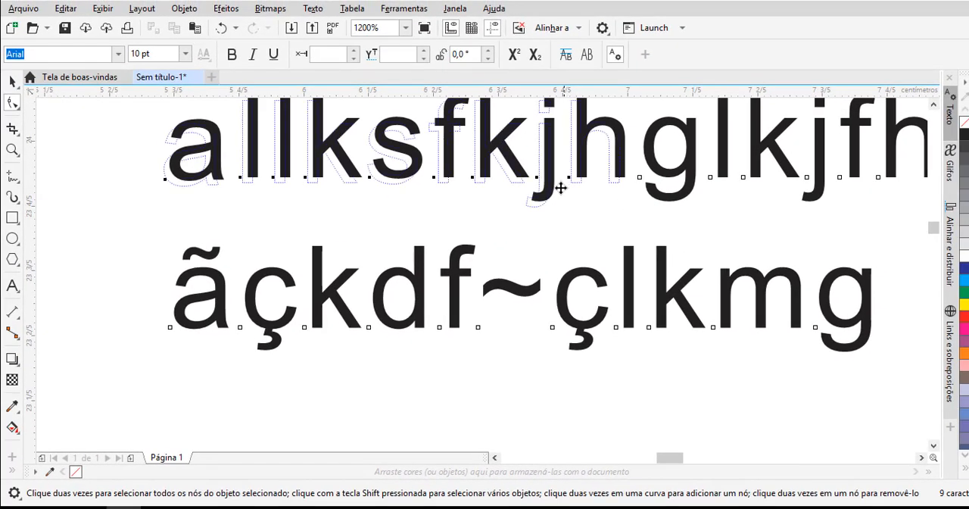
{"action": "left_click_drag", "start_coordinate": [619, 177], "coordinate": [476, 212]}
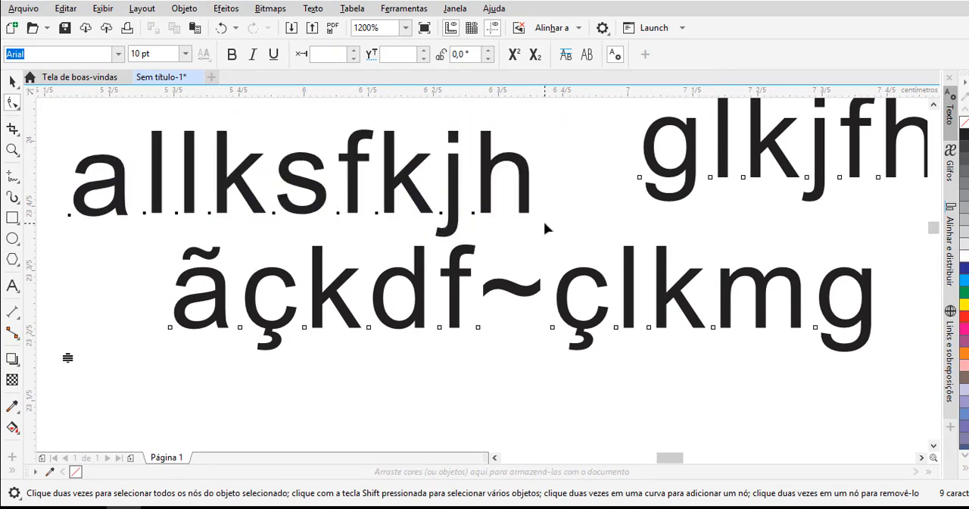
- Undo the last letter move and delete the two-line text object from the page
{"action": "key", "text": "ctrl+z"}
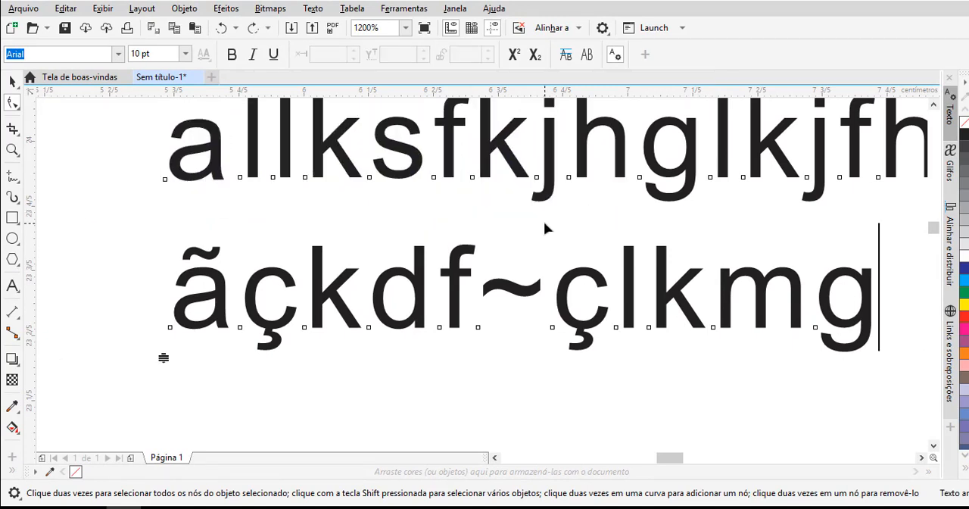
{"action": "scroll", "coordinate": [540, 223], "scroll_direction": "down", "scroll_amount": 5}
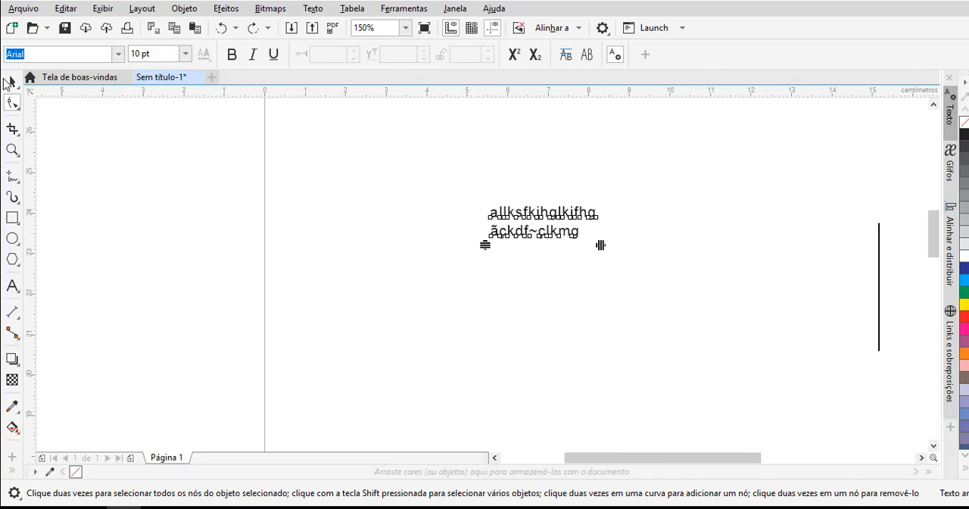
{"action": "left_click", "coordinate": [10, 83]}
{"action": "left_click_drag", "start_coordinate": [421, 177], "coordinate": [703, 323]}
{"action": "key", "text": "Delete"}
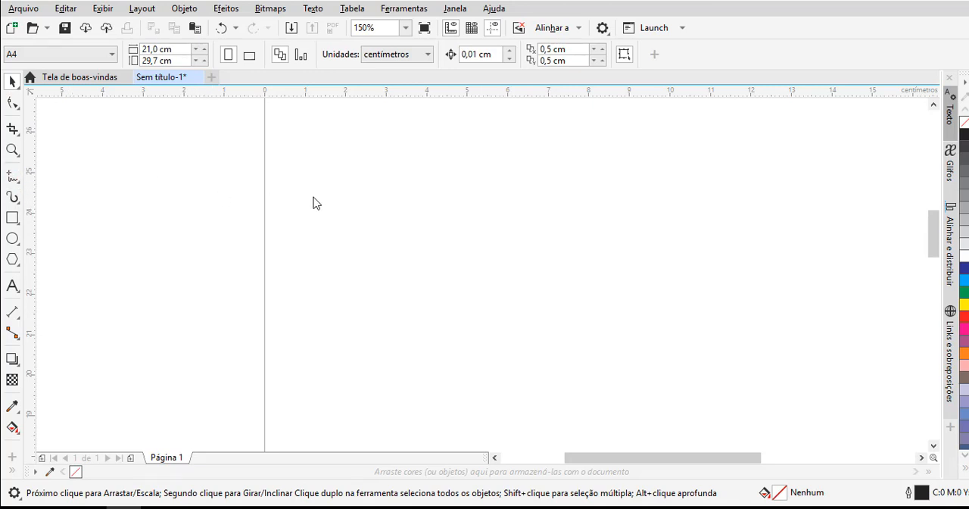
- Draw a closed four-sided shape about 3.38 × 1.85 cm from straight segments with the Freehand tool, and delete it
{"action": "key", "text": "F5"}
{"action": "scroll", "coordinate": [432, 215], "scroll_direction": "up", "scroll_amount": 2}
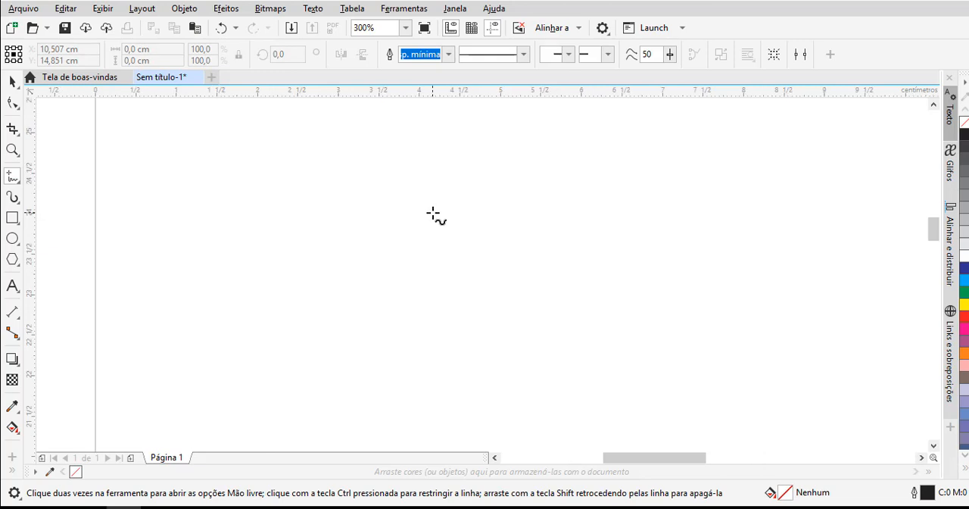
{"action": "left_click", "coordinate": [318, 214]}
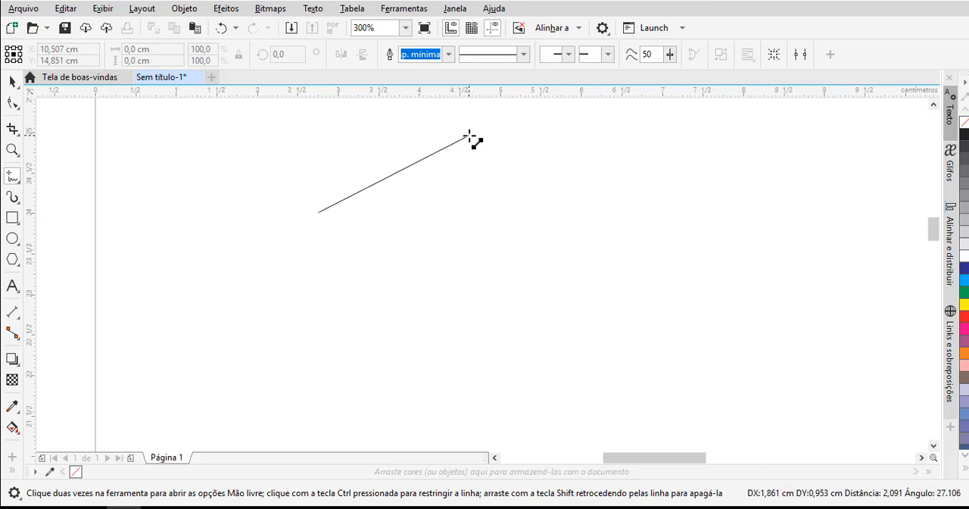
{"action": "double_click", "coordinate": [471, 134]}
{"action": "double_click", "coordinate": [591, 236]}
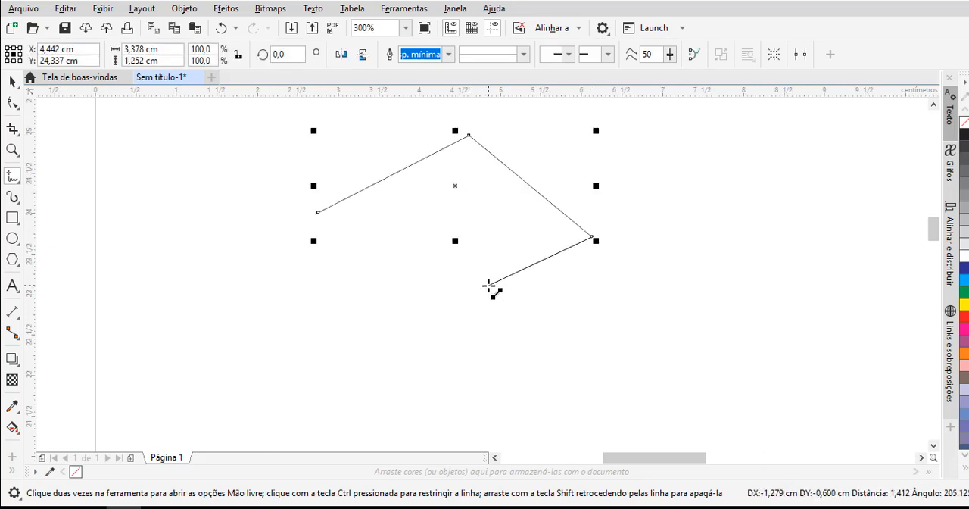
{"action": "double_click", "coordinate": [488, 285]}
{"action": "left_click", "coordinate": [319, 213]}
{"action": "key", "text": "F10"}
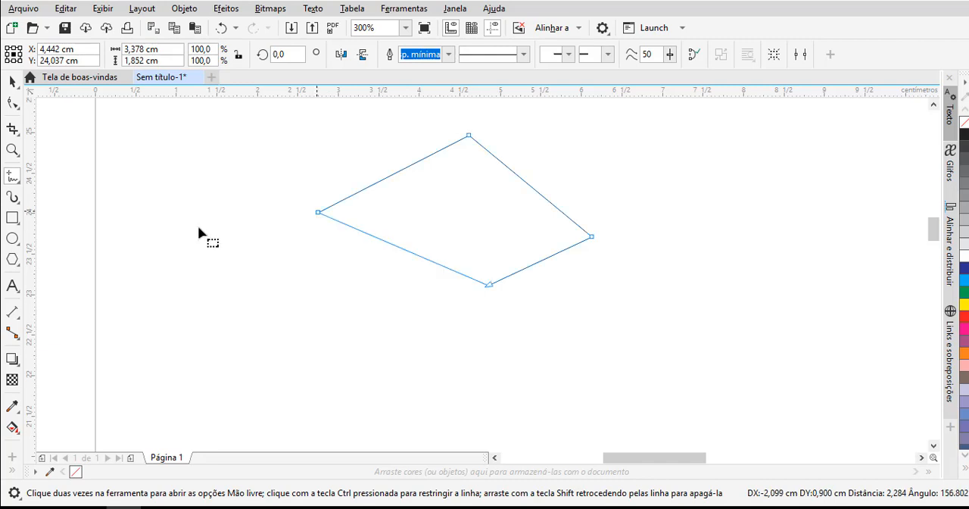
{"action": "left_click", "coordinate": [12, 81]}
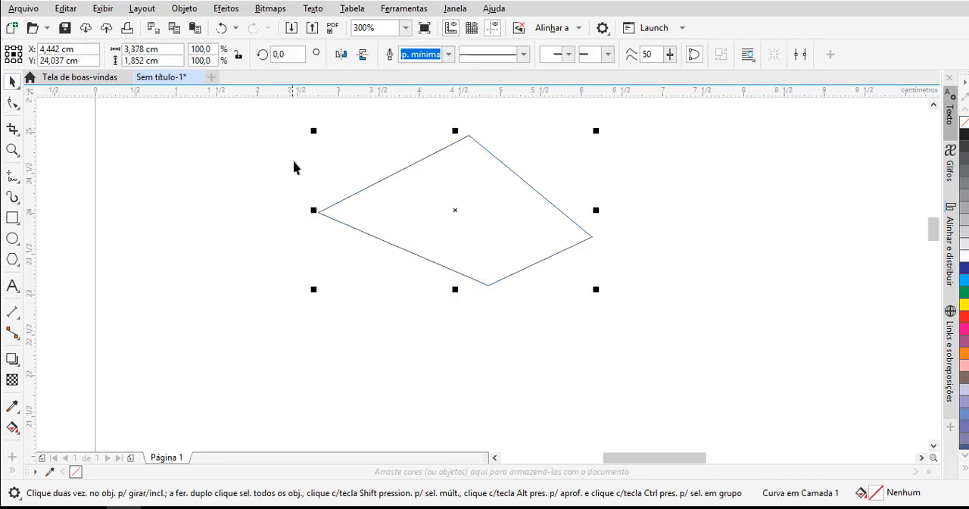
{"action": "key", "text": "Delete"}
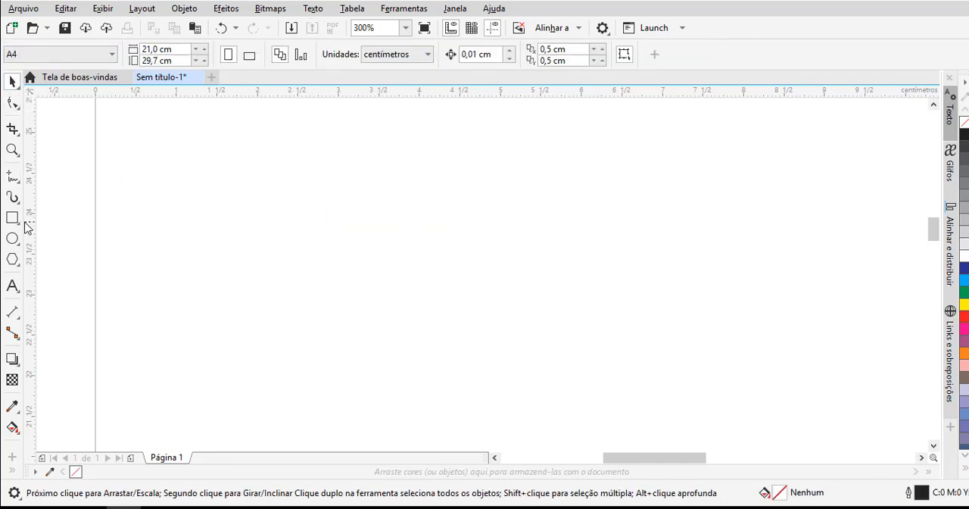
- Draw a perfectly horizontal line about 4.38 cm long with the Freehand tool, and delete it
{"action": "left_click", "coordinate": [12, 176]}
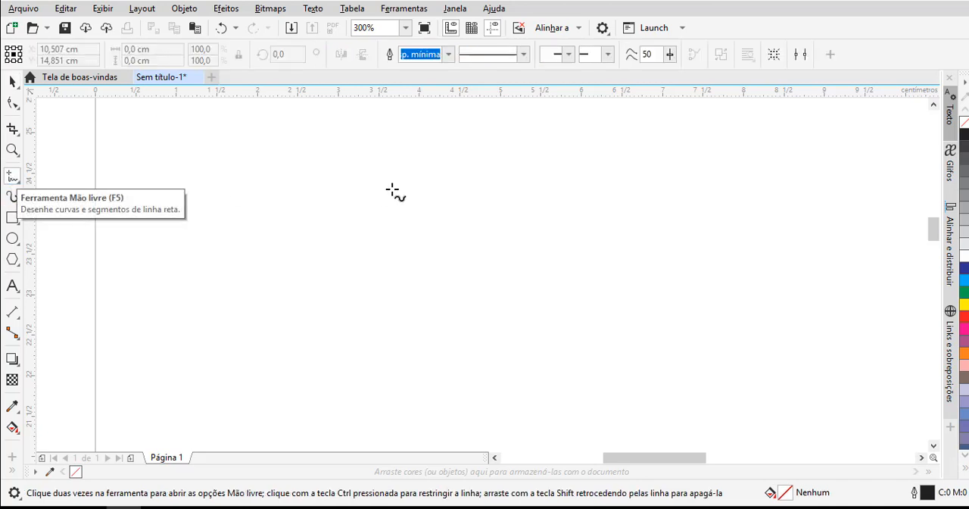
{"action": "left_click", "coordinate": [265, 195]}
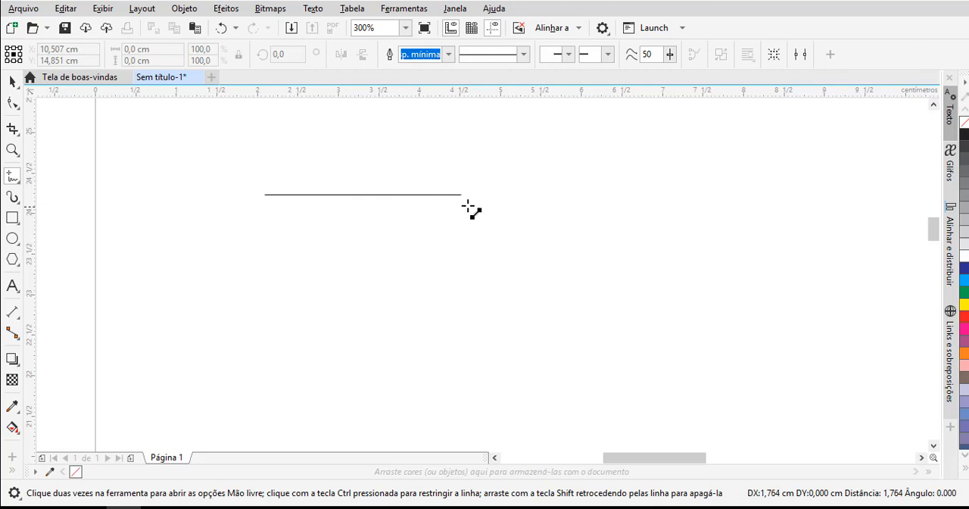
{"action": "left_click", "coordinate": [619, 205]}
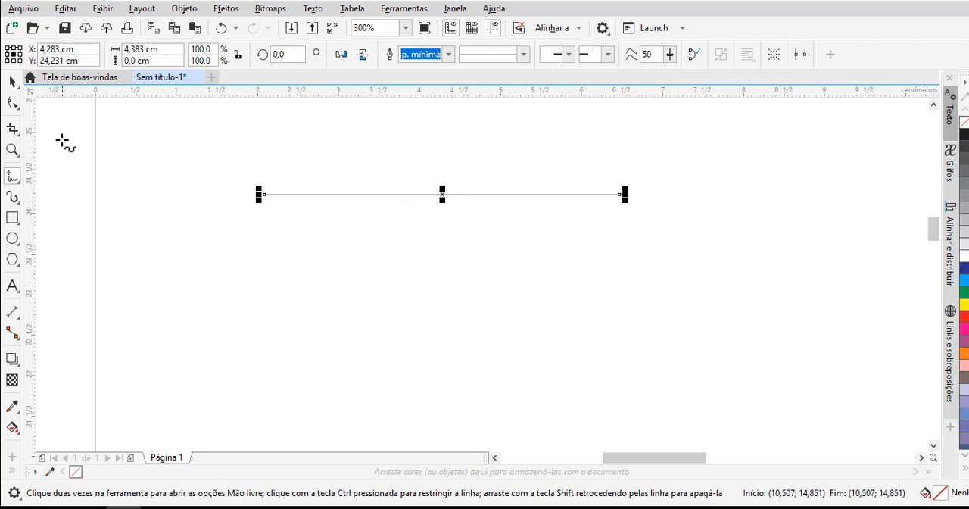
{"action": "left_click", "coordinate": [12, 82]}
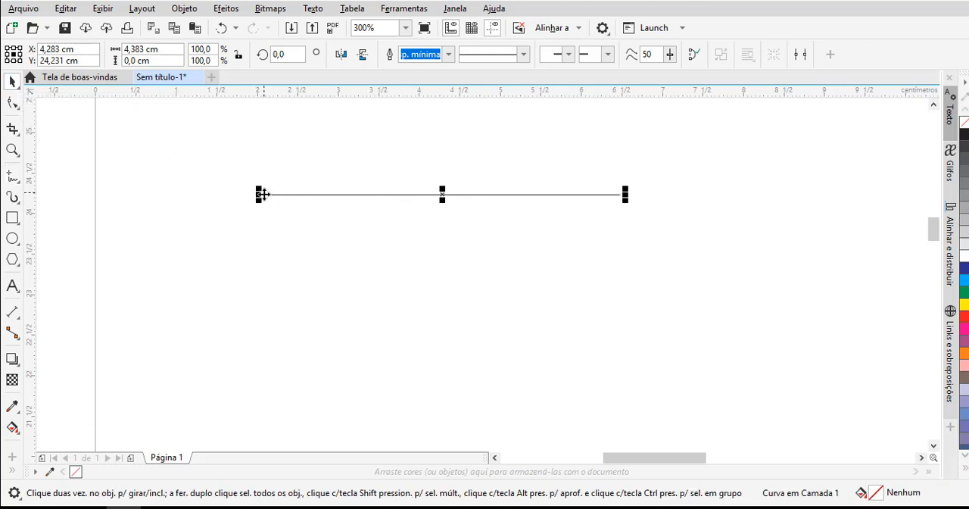
{"action": "key", "text": "Delete"}
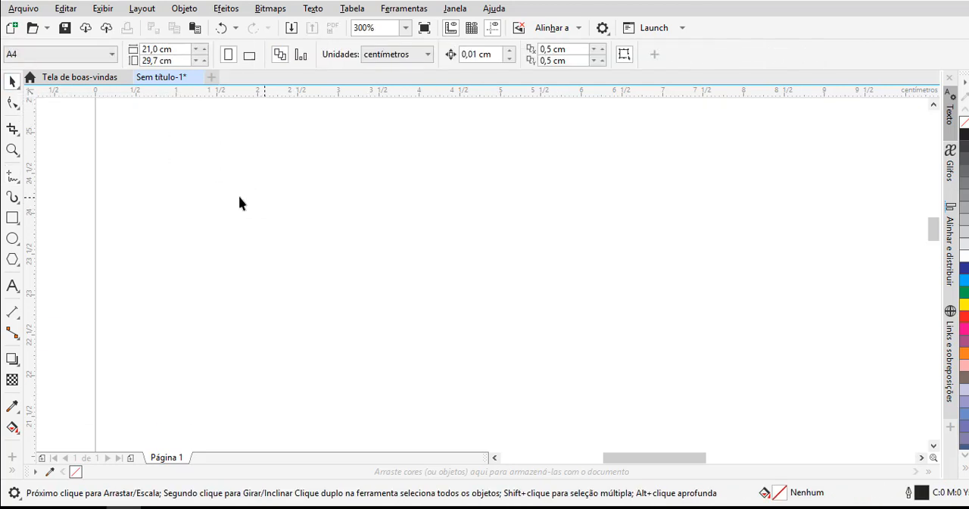
- Make B-Spline the current curve tool, and draw an ellipse about 2.45 cm wide and 1.69 cm high
{"action": "left_click", "coordinate": [21, 183]}
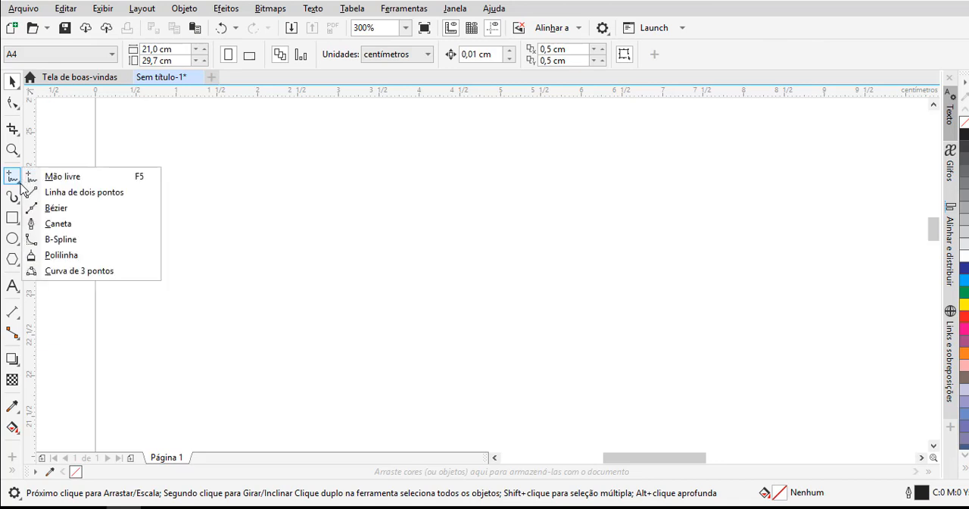
{"action": "left_click", "coordinate": [64, 240]}
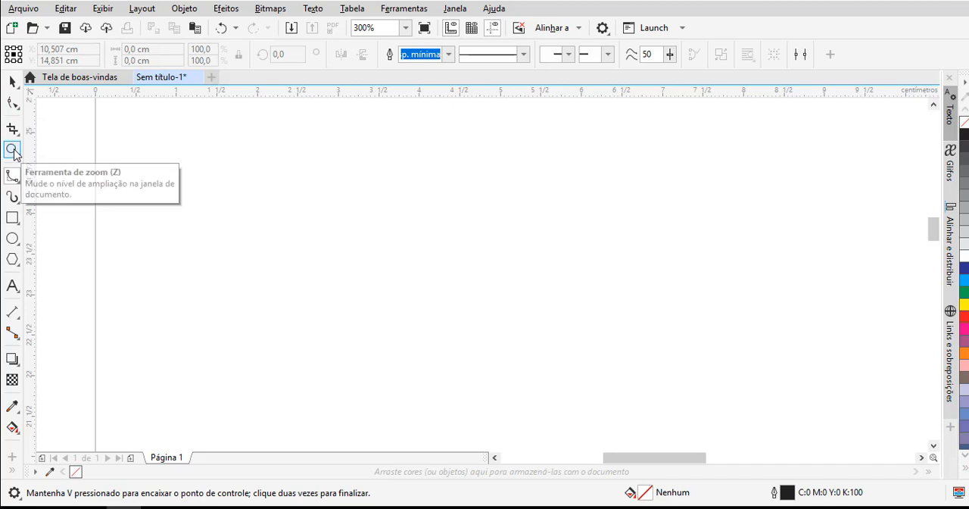
{"action": "left_click", "coordinate": [12, 238]}
{"action": "left_click_drag", "start_coordinate": [371, 179], "coordinate": [576, 320]}
- Set the ellipse's outline width to 2.0 pt
{"action": "left_click", "coordinate": [616, 54]}
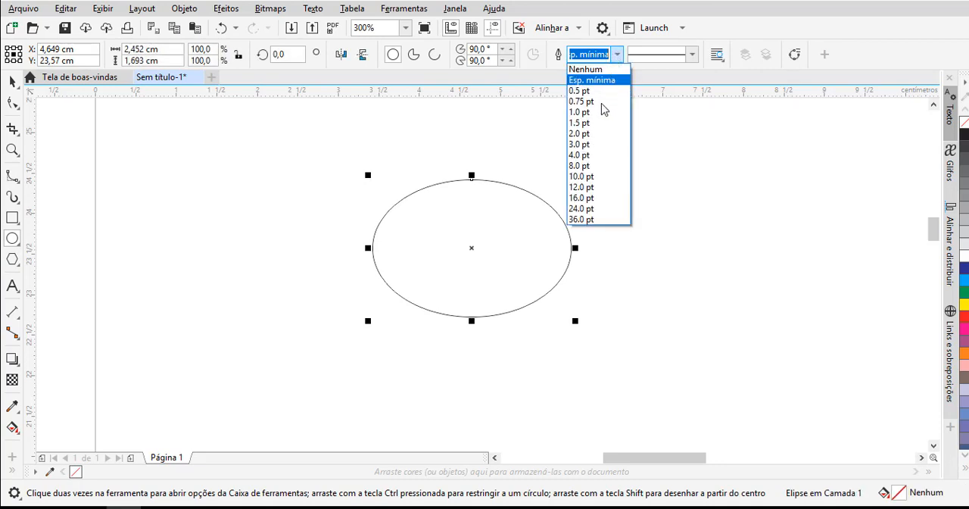
{"action": "left_click", "coordinate": [618, 54]}
{"action": "left_click", "coordinate": [618, 55]}
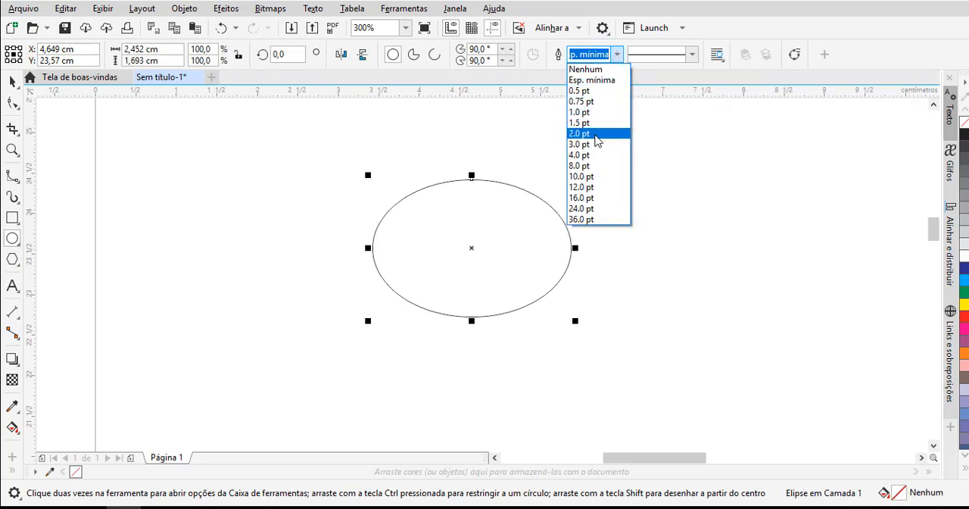
{"action": "left_click", "coordinate": [595, 133]}
- Lock the thick-outlined ellipse in place and deselect it
{"action": "scroll", "coordinate": [470, 181], "scroll_direction": "up", "scroll_amount": 4}
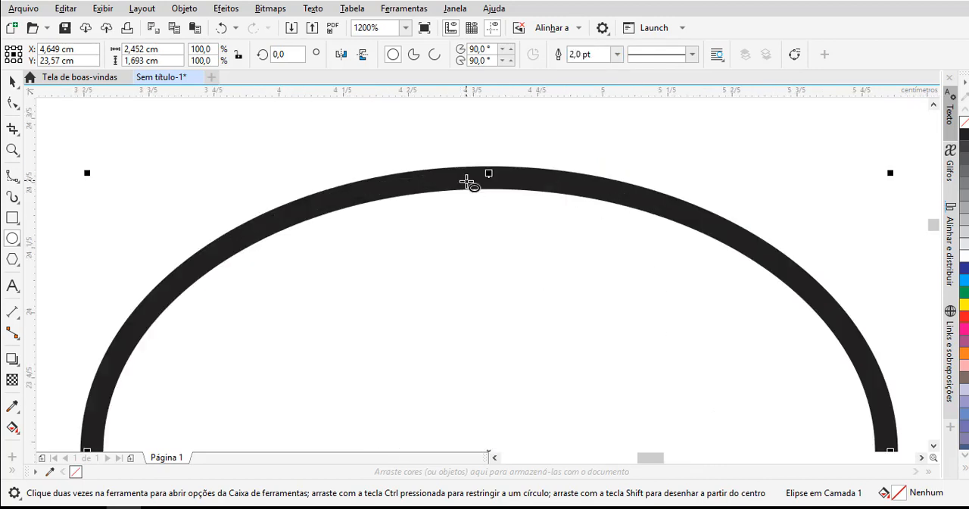
{"action": "scroll", "coordinate": [430, 213], "scroll_direction": "down", "scroll_amount": 2}
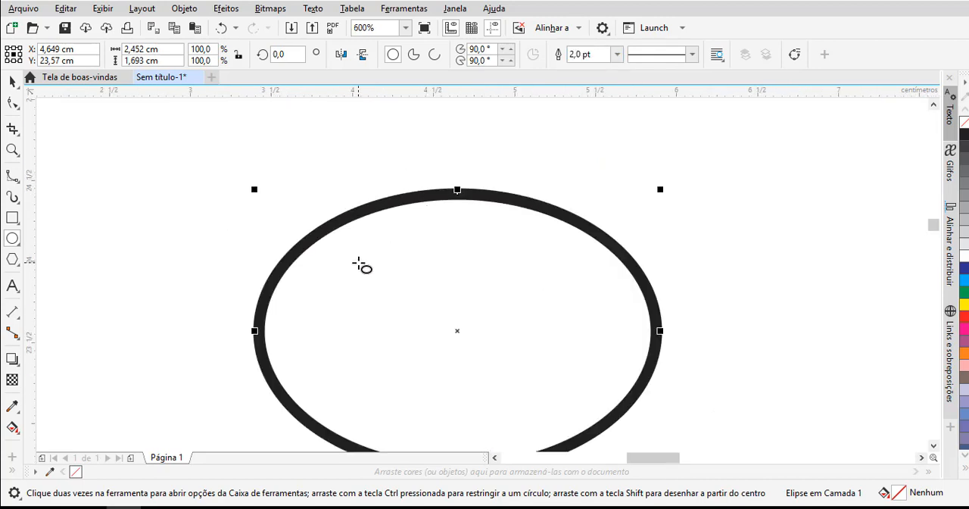
{"action": "left_click", "coordinate": [934, 446]}
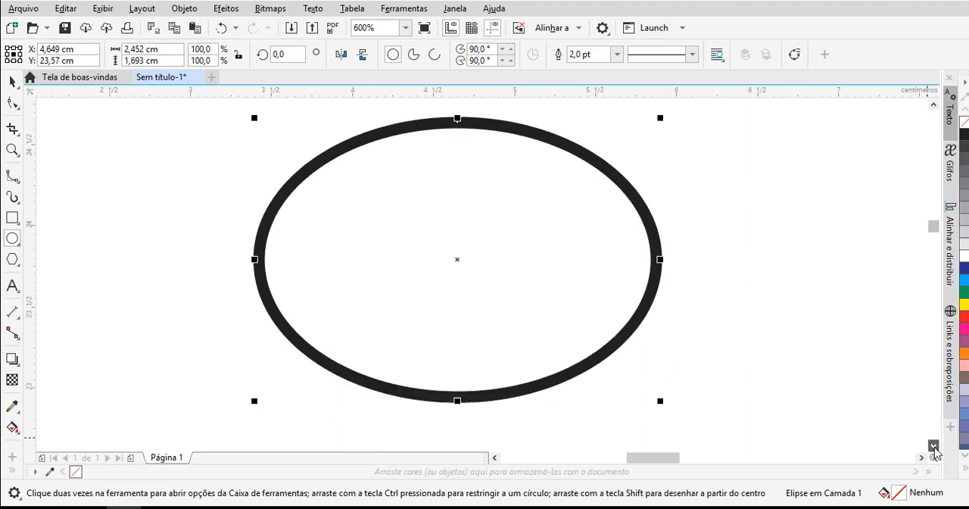
{"action": "right_click", "coordinate": [548, 257]}
{"action": "left_click", "coordinate": [594, 239]}
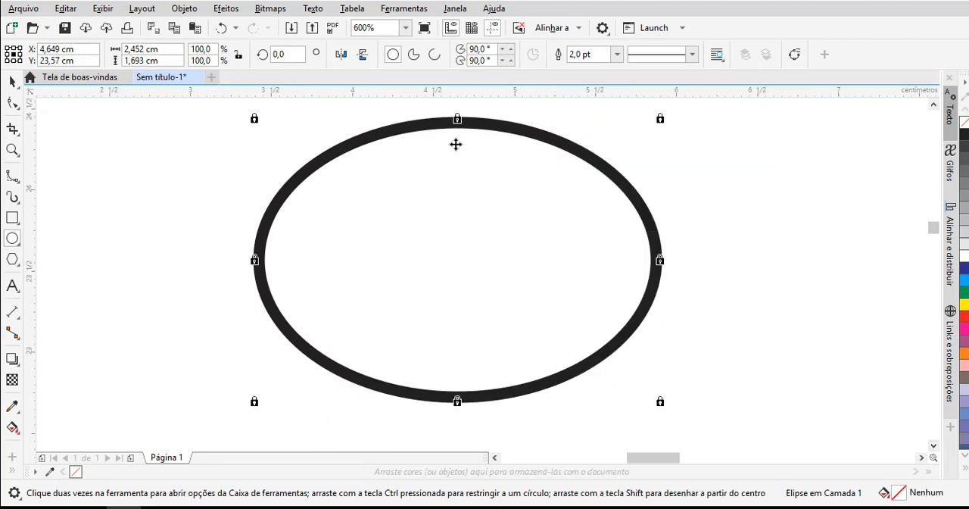
{"action": "key", "text": "space"}
{"action": "left_click", "coordinate": [81, 200]}
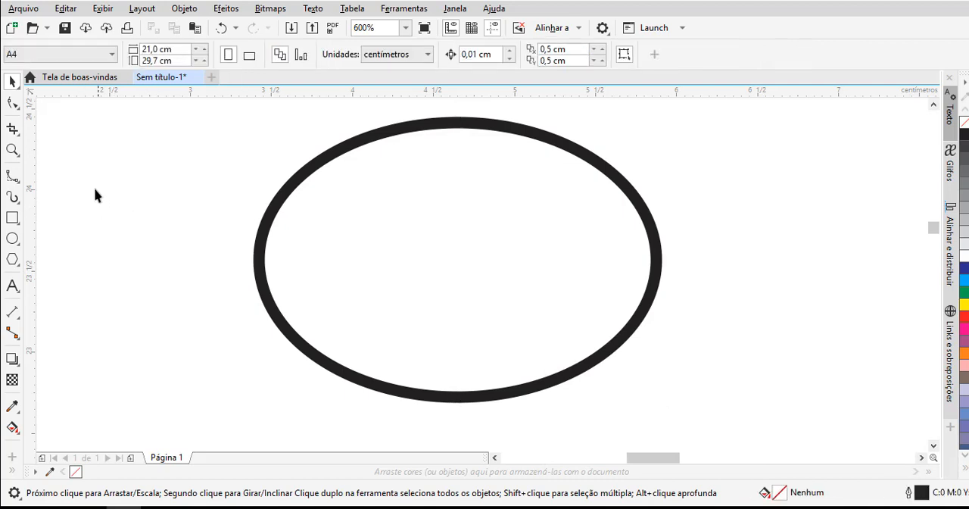
- Trace the thick-outlined ellipse all the way round with a closed B-Spline curve about 2.42 cm wide and 1.69 cm high
{"action": "left_click", "coordinate": [13, 177]}
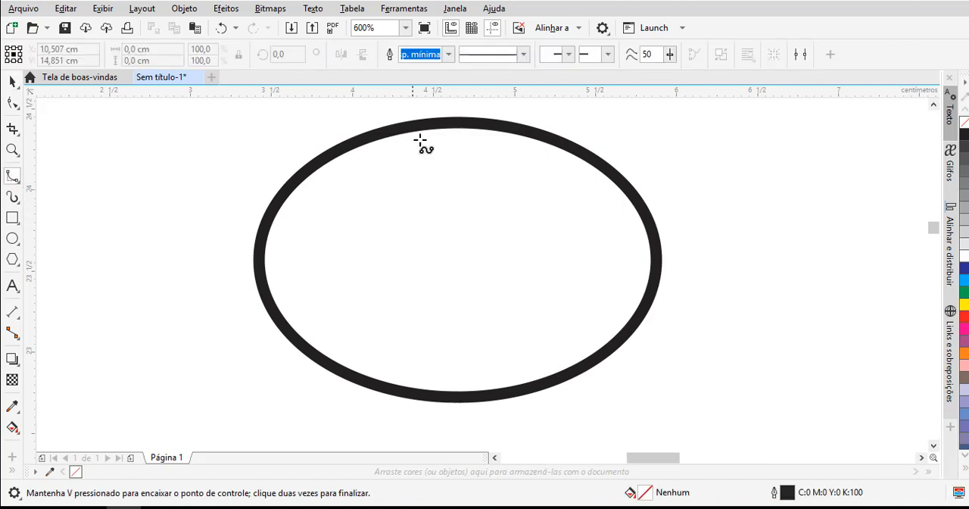
{"action": "left_click", "coordinate": [448, 122]}
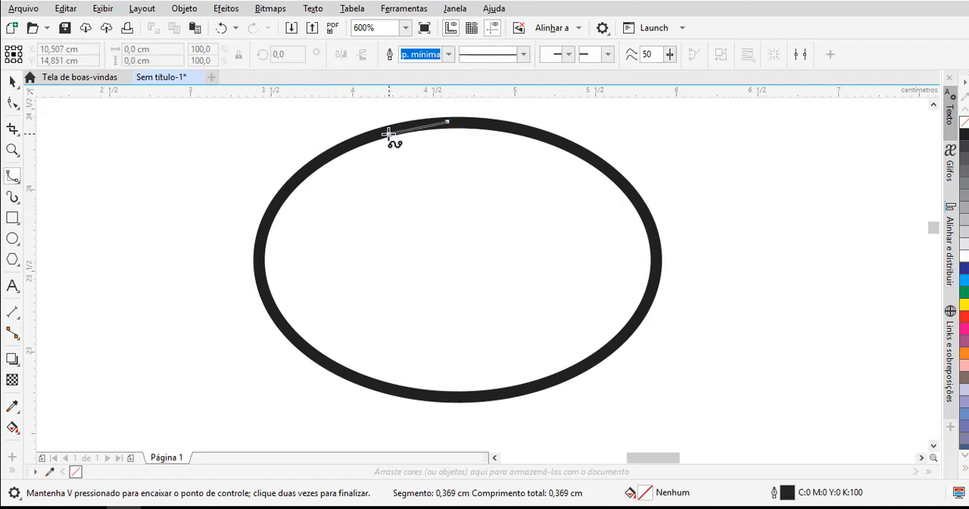
{"action": "left_click", "coordinate": [386, 133]}
{"action": "left_click", "coordinate": [332, 155]}
{"action": "left_click", "coordinate": [288, 188]}
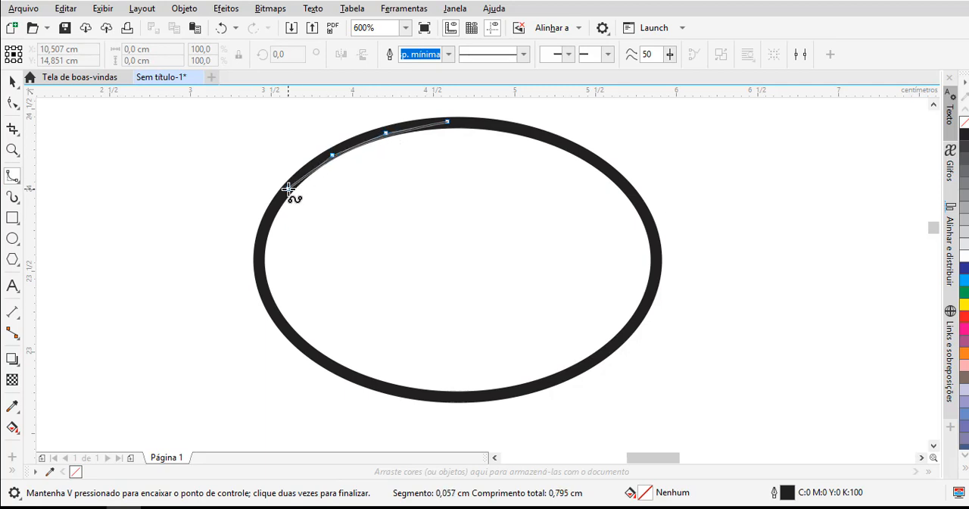
{"action": "left_click", "coordinate": [264, 223]}
{"action": "left_click", "coordinate": [259, 263]}
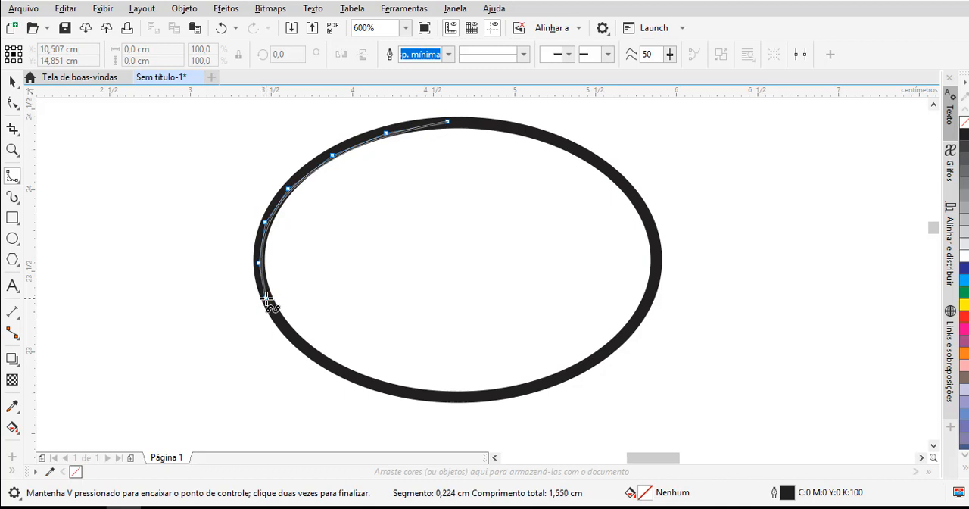
{"action": "left_click", "coordinate": [266, 298]}
{"action": "left_click", "coordinate": [285, 332]}
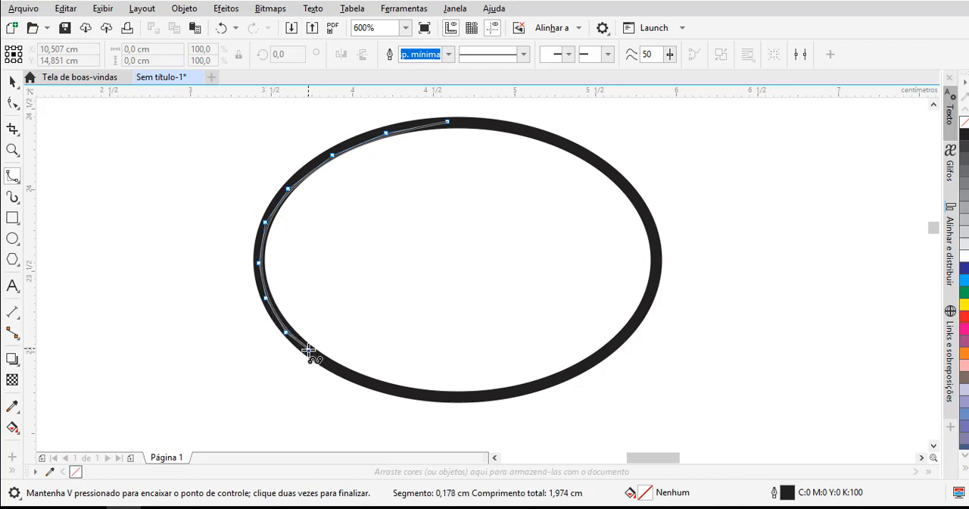
{"action": "left_click", "coordinate": [308, 351]}
{"action": "left_click", "coordinate": [333, 369]}
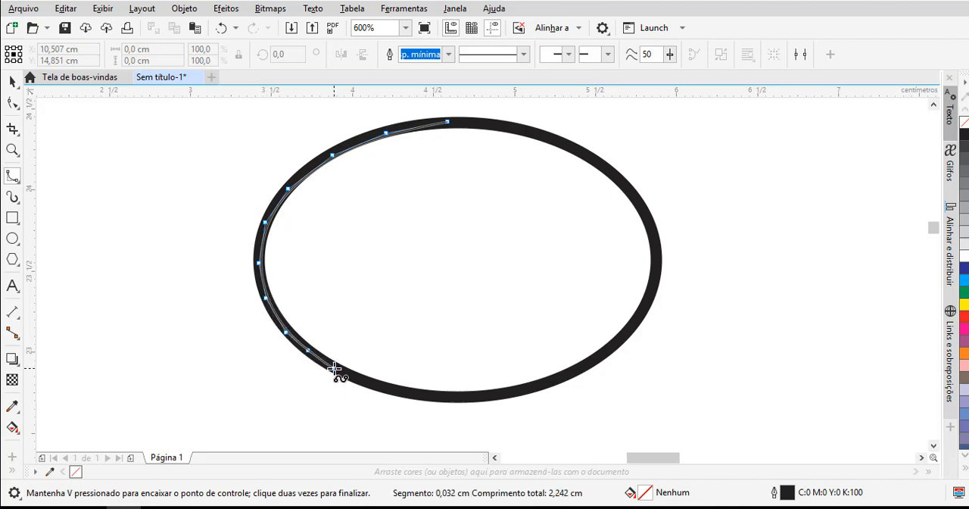
{"action": "left_click", "coordinate": [376, 385]}
{"action": "left_click", "coordinate": [425, 395]}
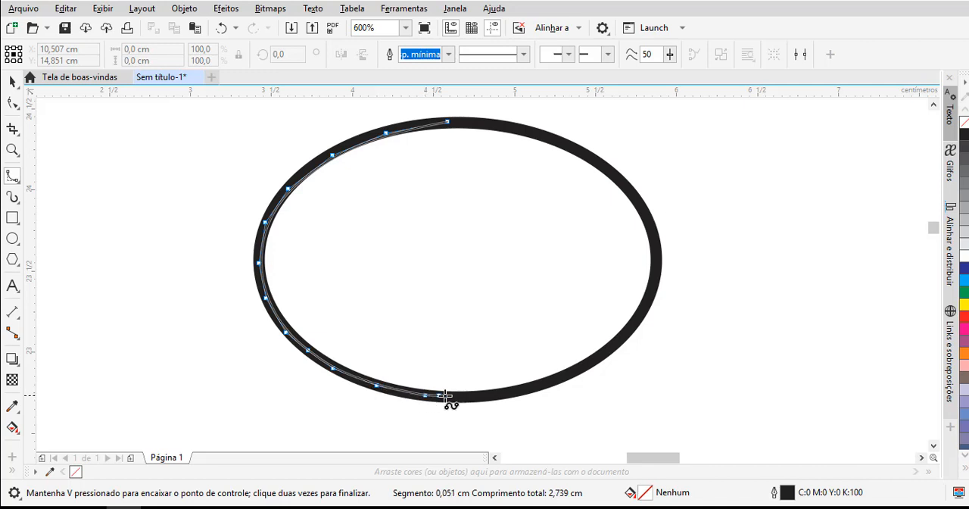
{"action": "left_click", "coordinate": [479, 396]}
{"action": "left_click", "coordinate": [525, 390]}
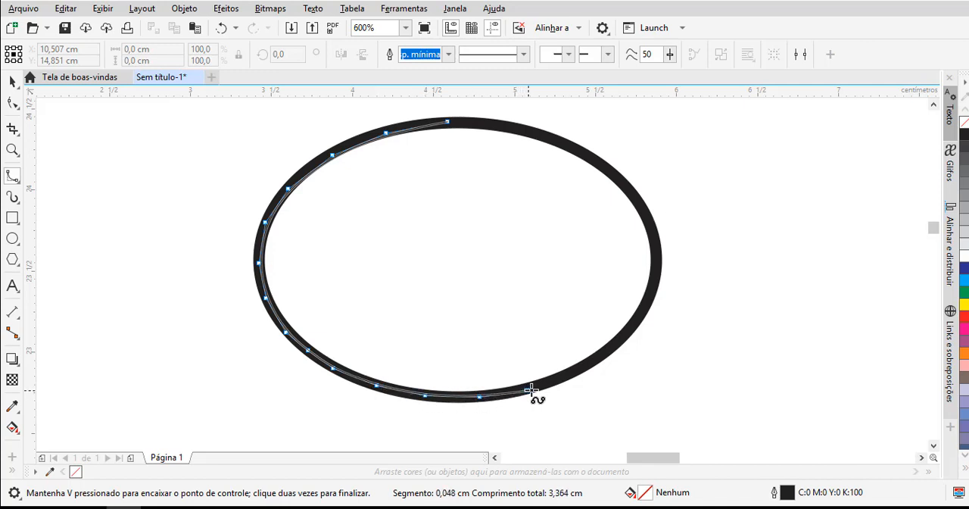
{"action": "left_click", "coordinate": [599, 355]}
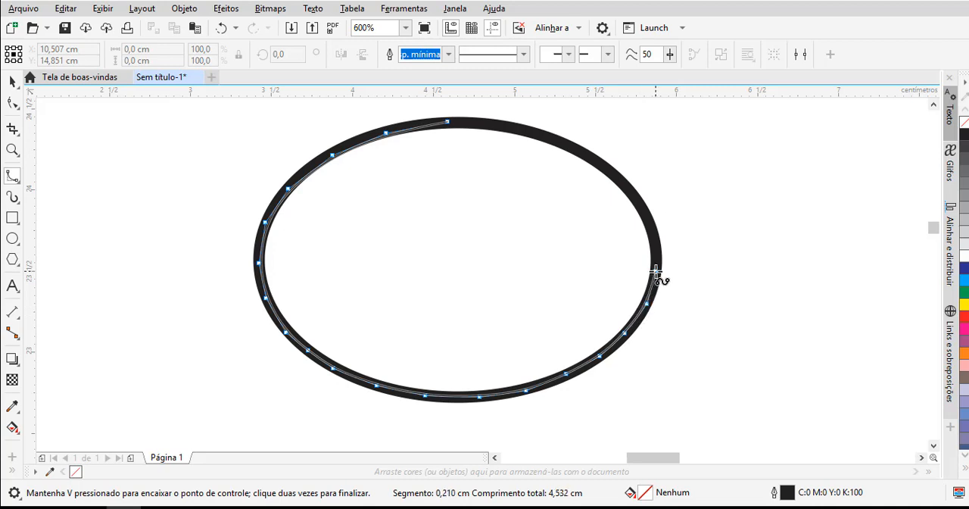
{"action": "left_click", "coordinate": [655, 270]}
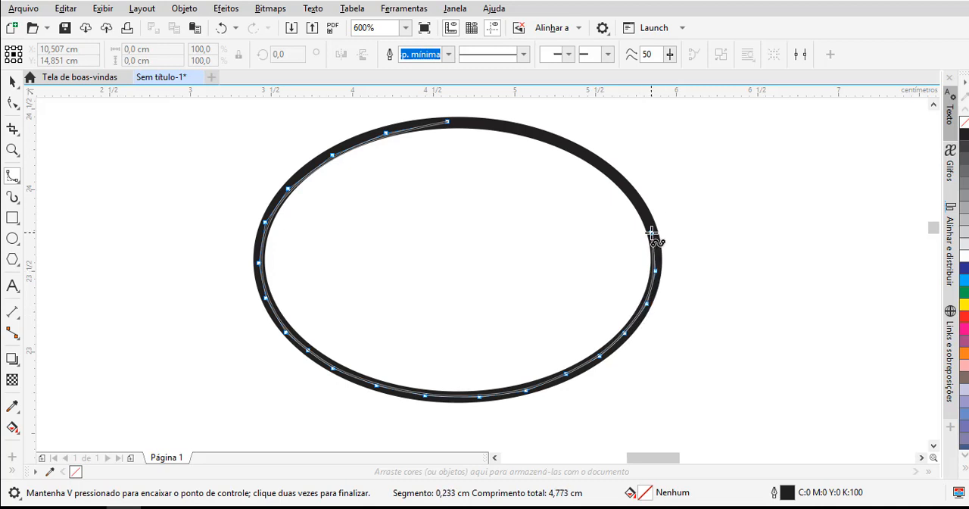
{"action": "left_click", "coordinate": [652, 233]}
{"action": "left_click", "coordinate": [634, 193]}
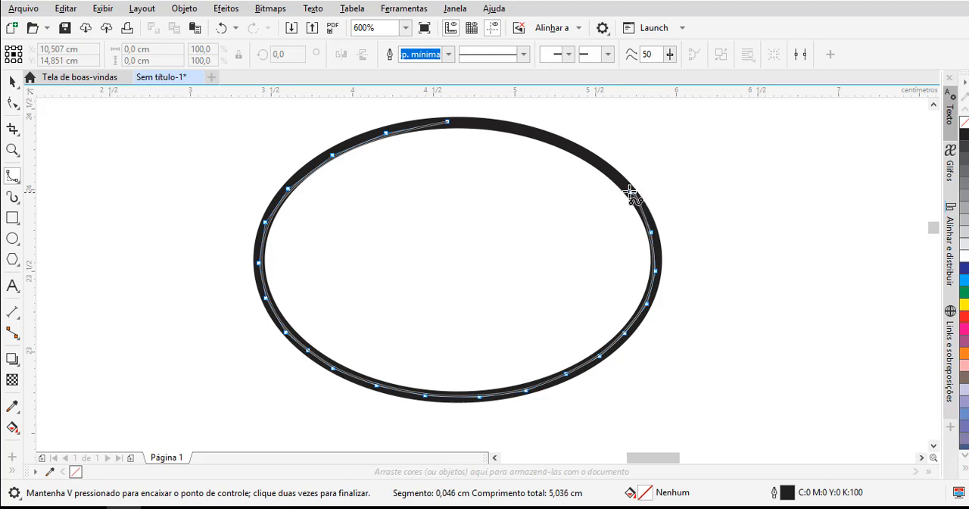
{"action": "left_click", "coordinate": [614, 177]}
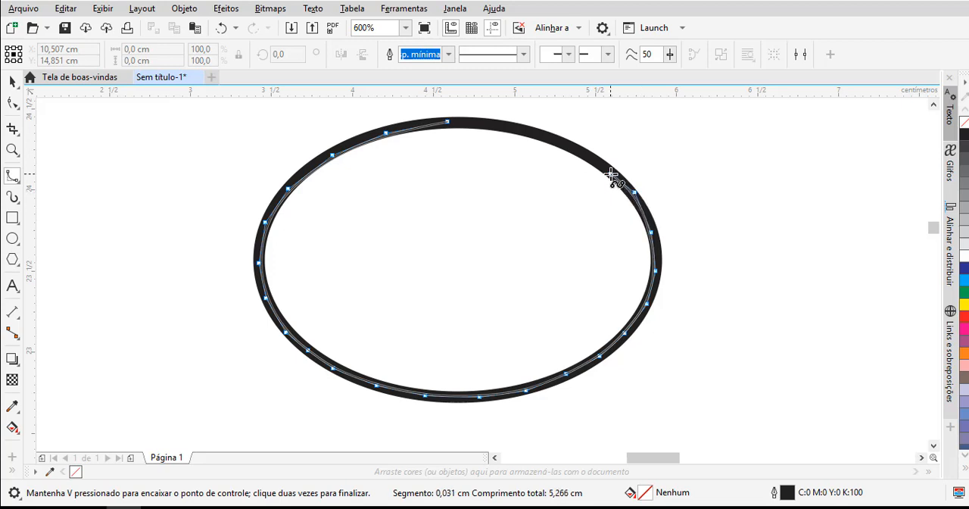
{"action": "left_click", "coordinate": [544, 141]}
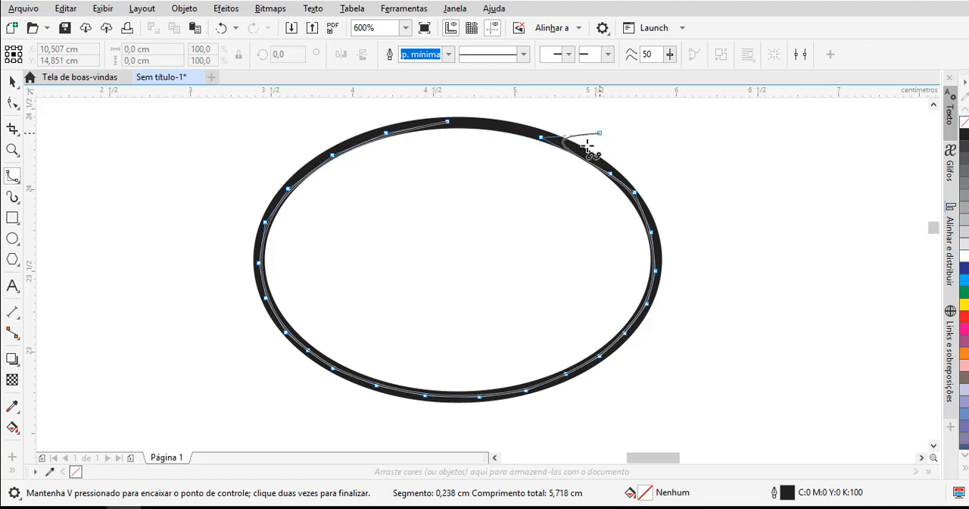
{"action": "left_click", "coordinate": [498, 127]}
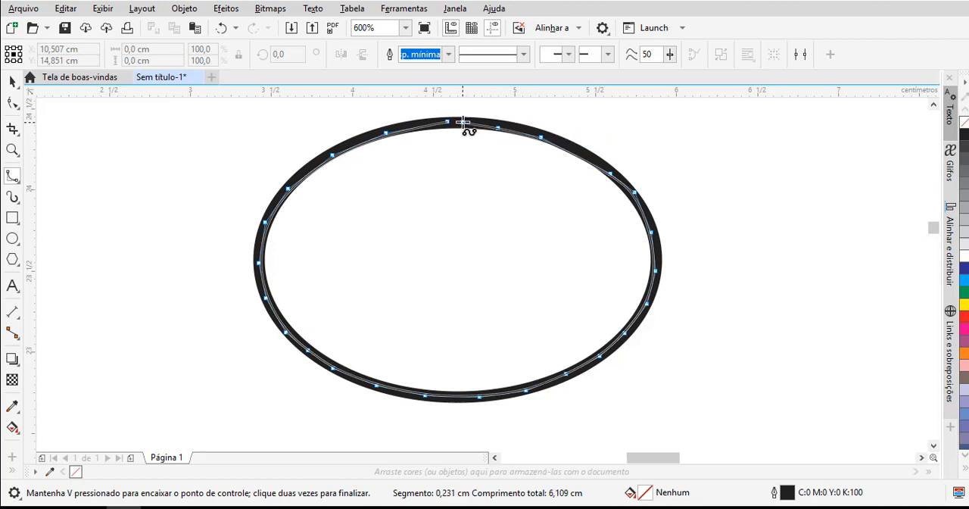
{"action": "left_click", "coordinate": [462, 121]}
{"action": "double_click", "coordinate": [450, 122]}
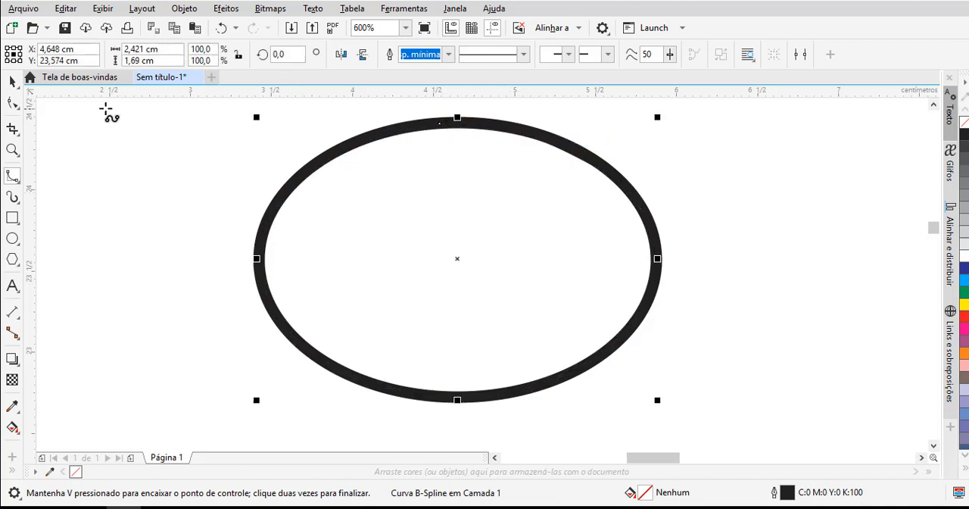
- Move the traced B-Spline curve out to the right side of the thick-outlined ellipse, and delete the curve
{"action": "left_click", "coordinate": [12, 82]}
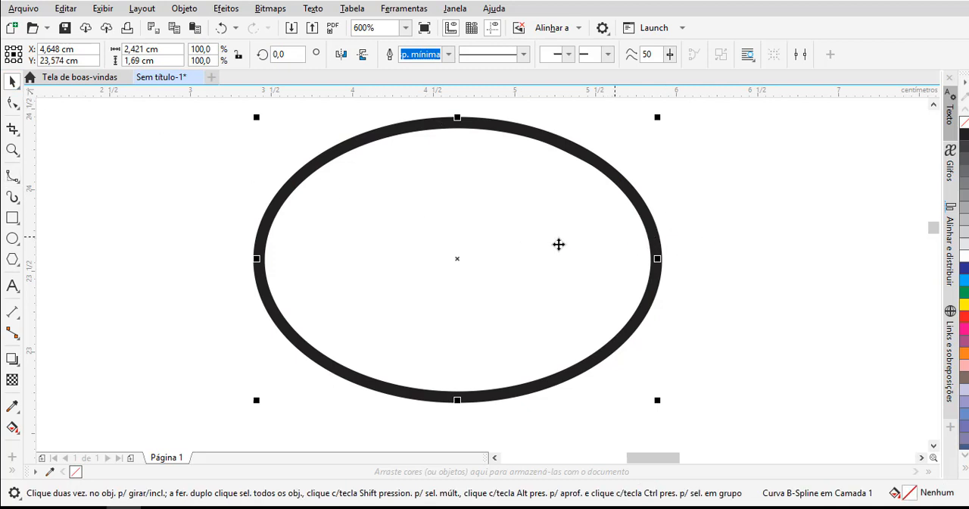
{"action": "left_click_drag", "start_coordinate": [450, 259], "coordinate": [734, 258]}
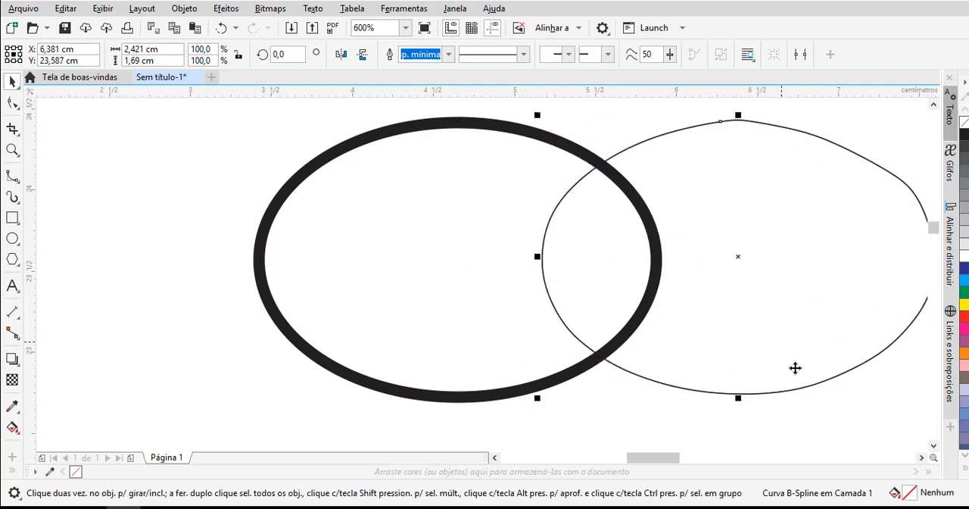
{"action": "left_click", "coordinate": [923, 458]}
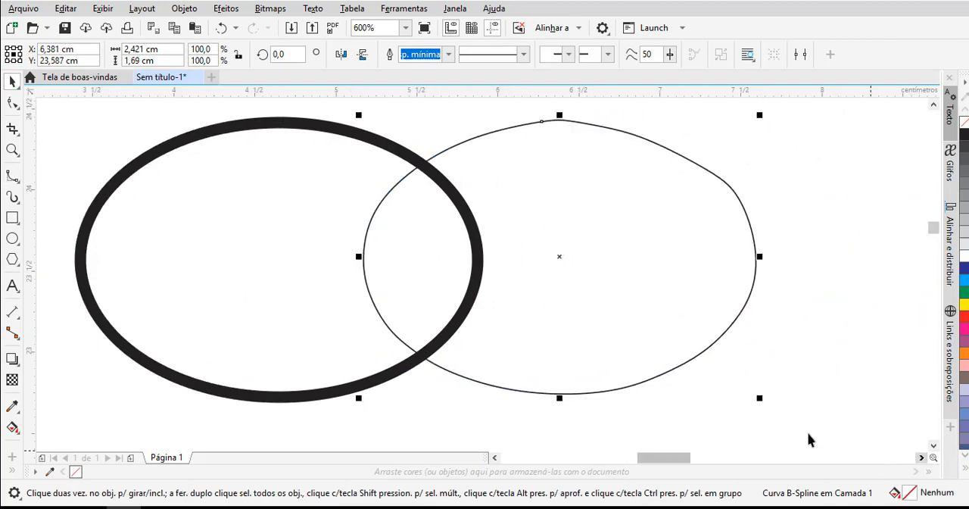
{"action": "left_click_drag", "start_coordinate": [632, 292], "coordinate": [749, 336]}
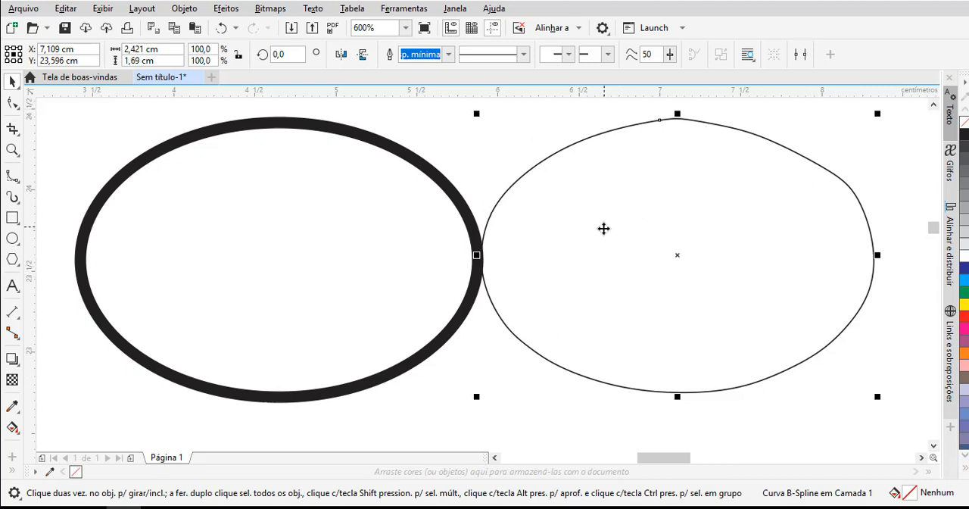
{"action": "key", "text": "Delete"}
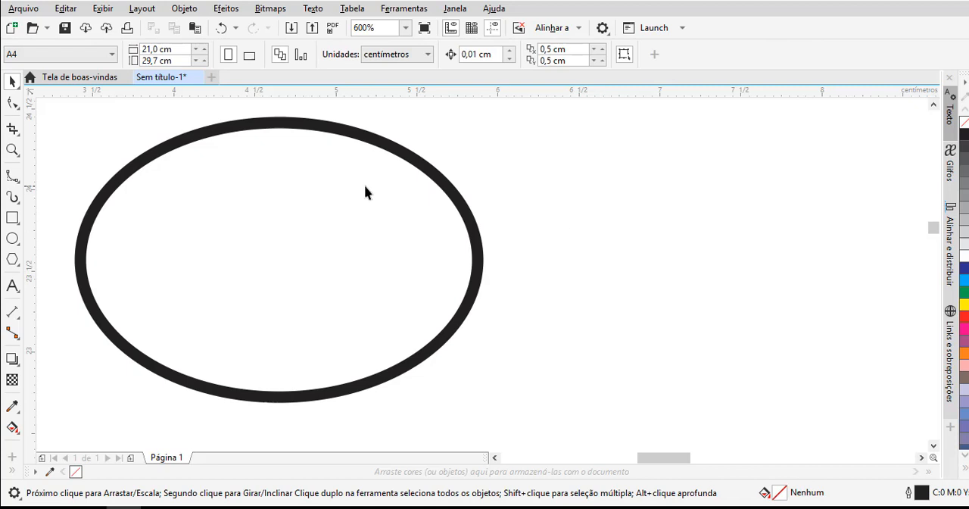
- Unlock the thick-outlined ellipse and delete it
{"action": "right_click", "coordinate": [364, 186]}
{"action": "left_click", "coordinate": [413, 218]}
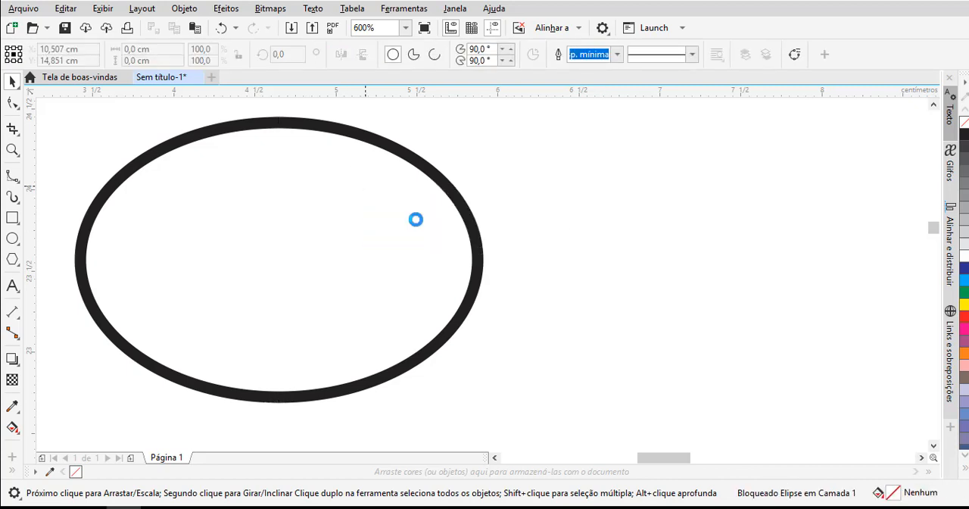
{"action": "key", "text": "Delete"}
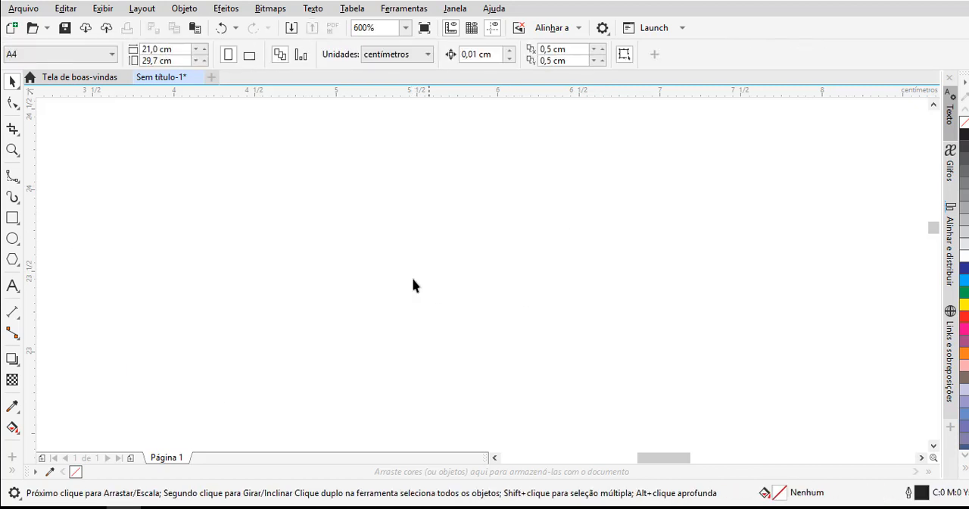
- Draw a rectangle about 5.4 cm wide and 2.15 cm high in the upper part of the page, and deselect it
{"action": "scroll", "coordinate": [402, 288], "scroll_direction": "down", "scroll_amount": 3}
{"action": "scroll", "coordinate": [402, 285], "scroll_direction": "down", "scroll_amount": 2}
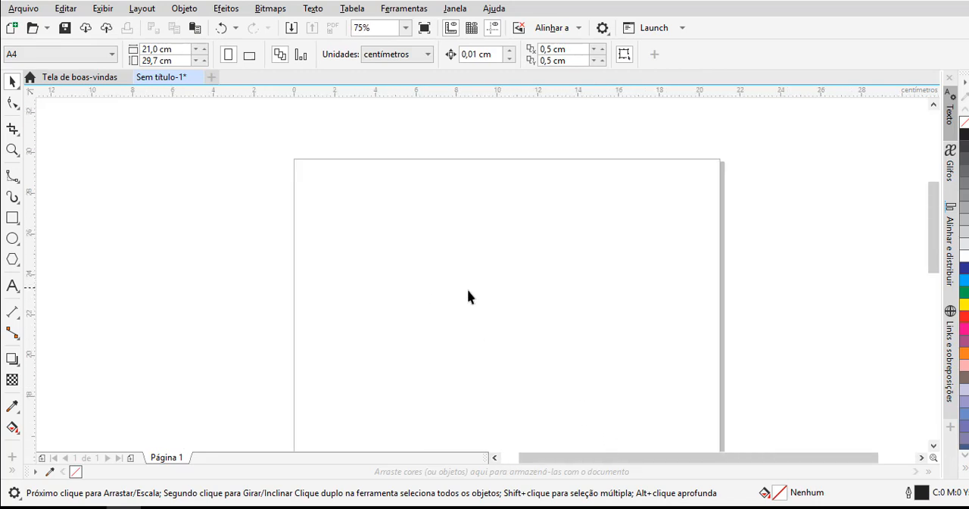
{"action": "left_click", "coordinate": [933, 447]}
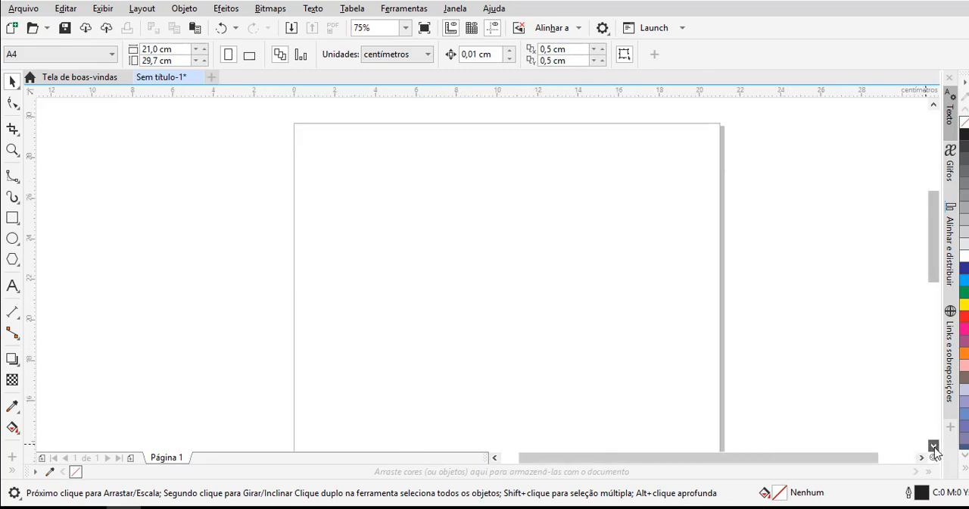
{"action": "scroll", "coordinate": [534, 301], "scroll_direction": "down", "scroll_amount": 1}
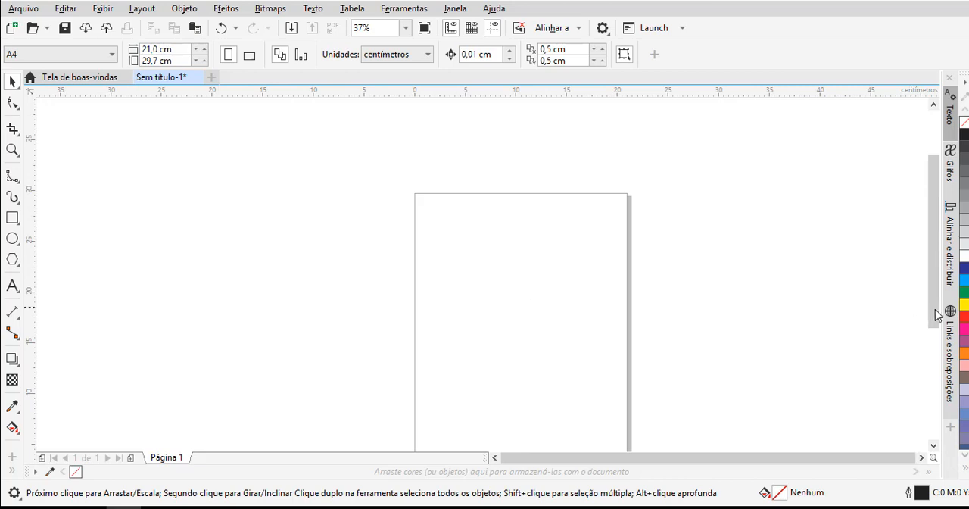
{"action": "scroll", "coordinate": [936, 326], "scroll_direction": "down", "scroll_amount": 2}
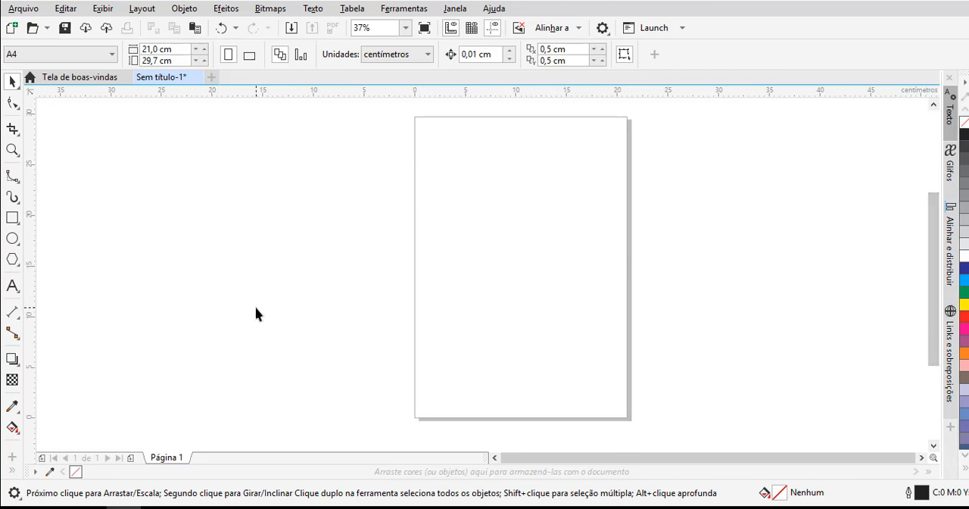
{"action": "left_click", "coordinate": [11, 218]}
{"action": "scroll", "coordinate": [502, 221], "scroll_direction": "up", "scroll_amount": 2}
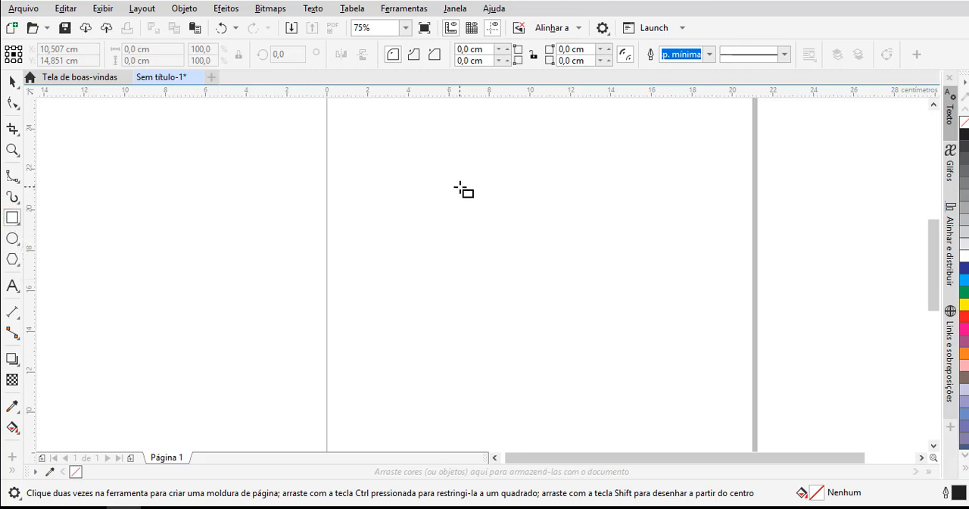
{"action": "left_click_drag", "start_coordinate": [459, 187], "coordinate": [569, 230]}
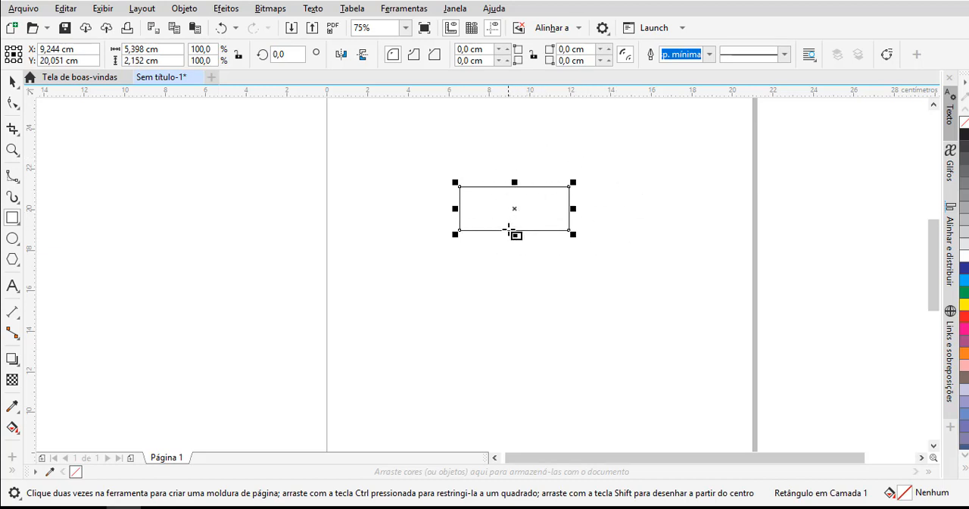
{"action": "scroll", "coordinate": [519, 214], "scroll_direction": "up", "scroll_amount": 2}
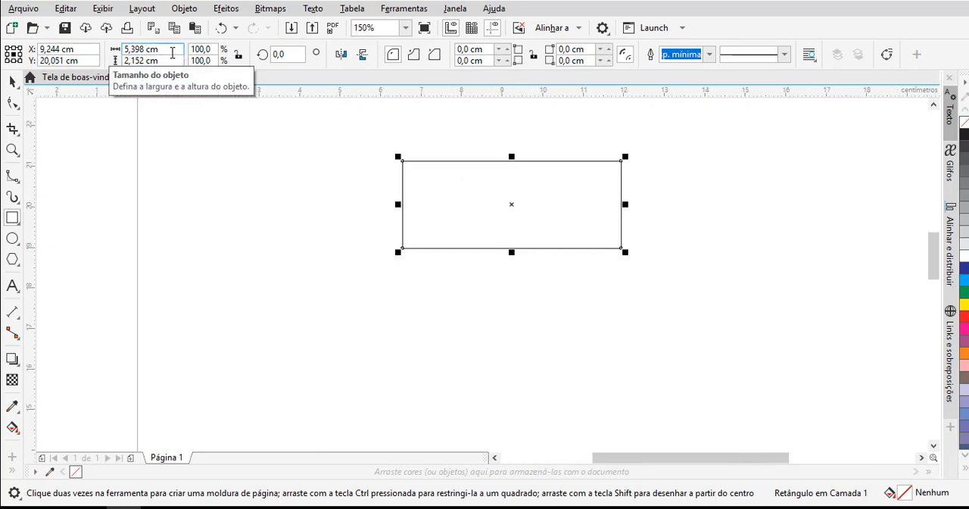
{"action": "left_click", "coordinate": [13, 82]}
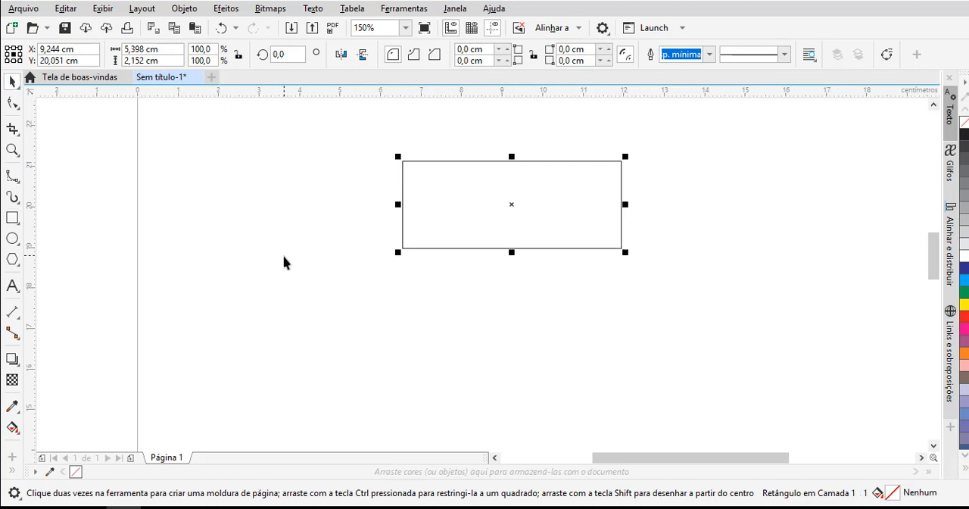
{"action": "left_click", "coordinate": [282, 256]}
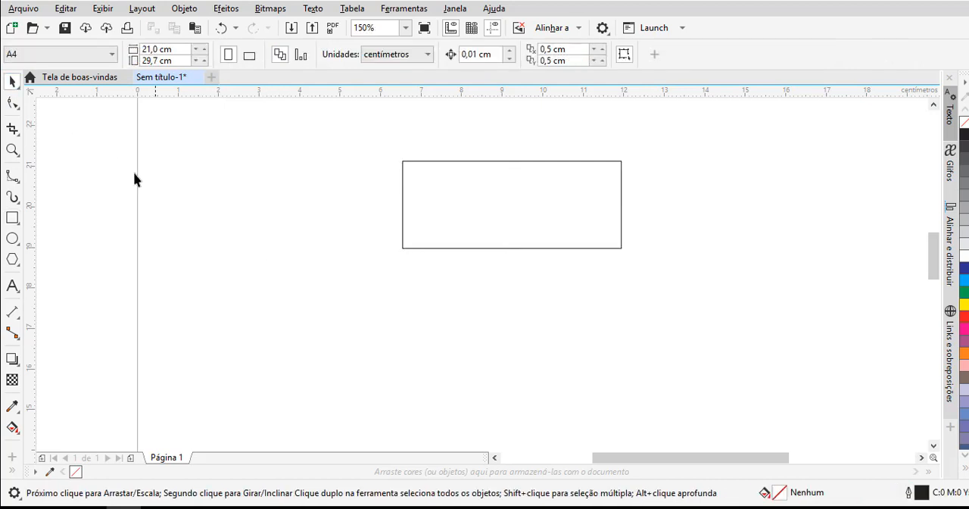
- Undo the last change to the rectangle, and delete the rectangle from the page
{"action": "left_click", "coordinate": [449, 236]}
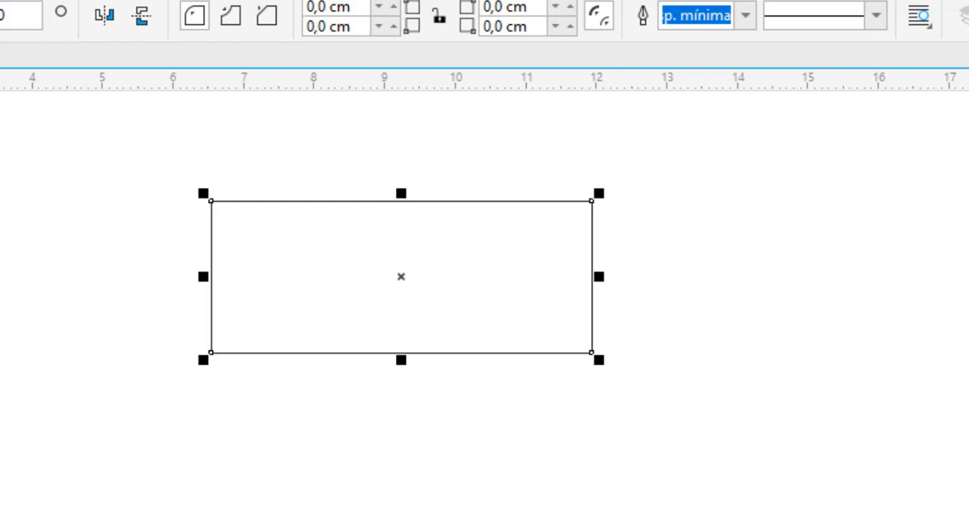
{"action": "key", "text": "ctrl+z"}
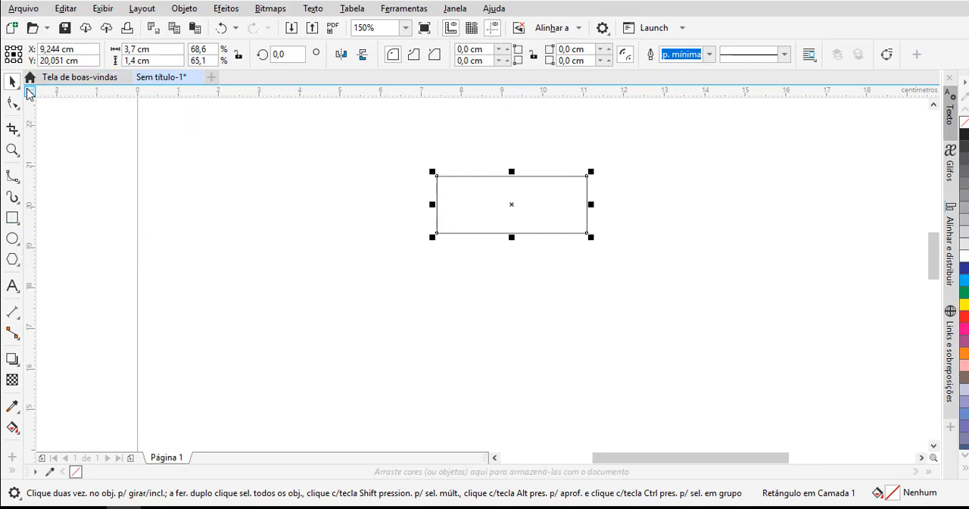
{"action": "left_click_drag", "start_coordinate": [386, 138], "coordinate": [685, 285]}
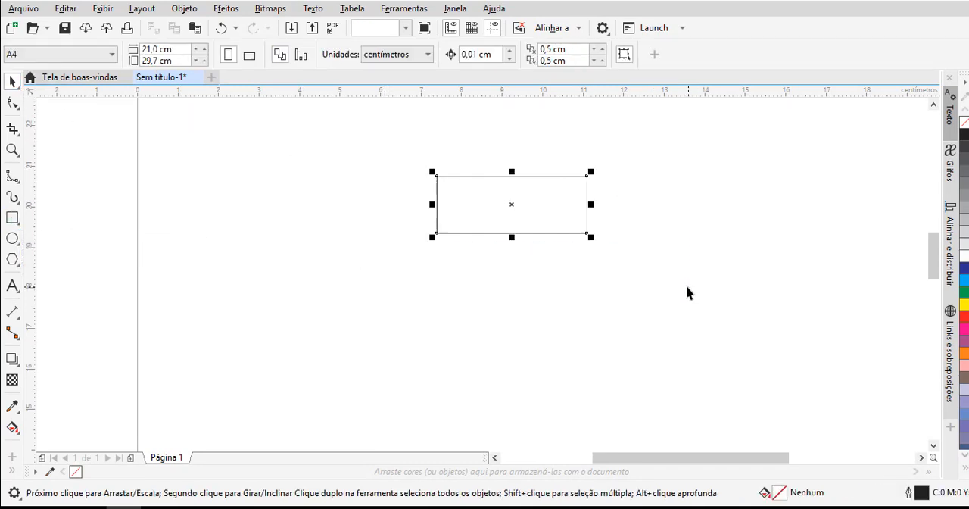
{"action": "key", "text": "Delete"}
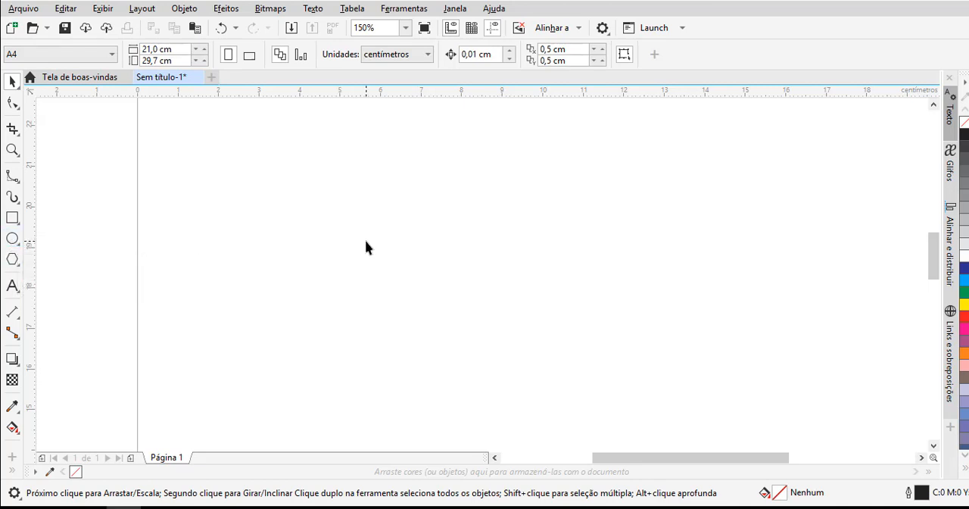
- Draw an ellipse about 3.4 cm wide and 3.3 cm high in the upper page area, and resize it to 2.5 × 2.5 cm
{"action": "left_click", "coordinate": [12, 239]}
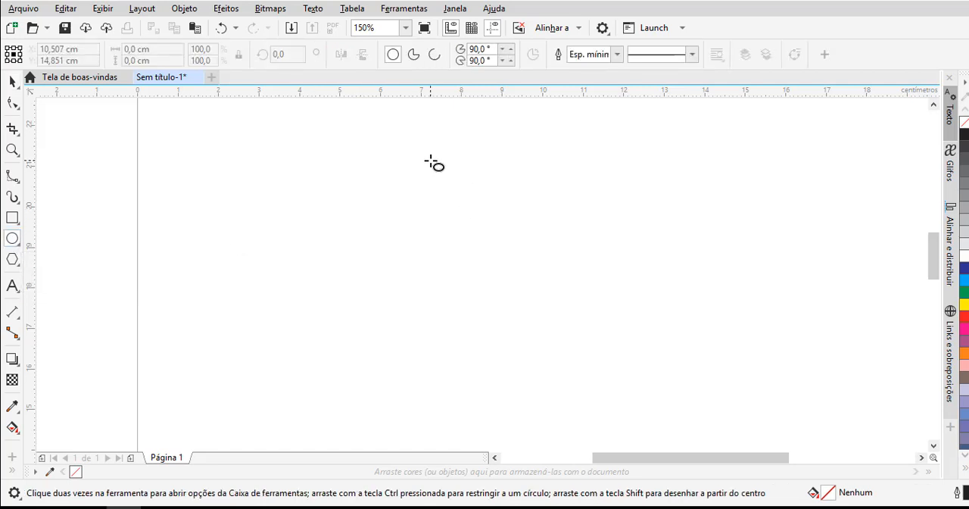
{"action": "left_click_drag", "start_coordinate": [434, 164], "coordinate": [569, 294]}
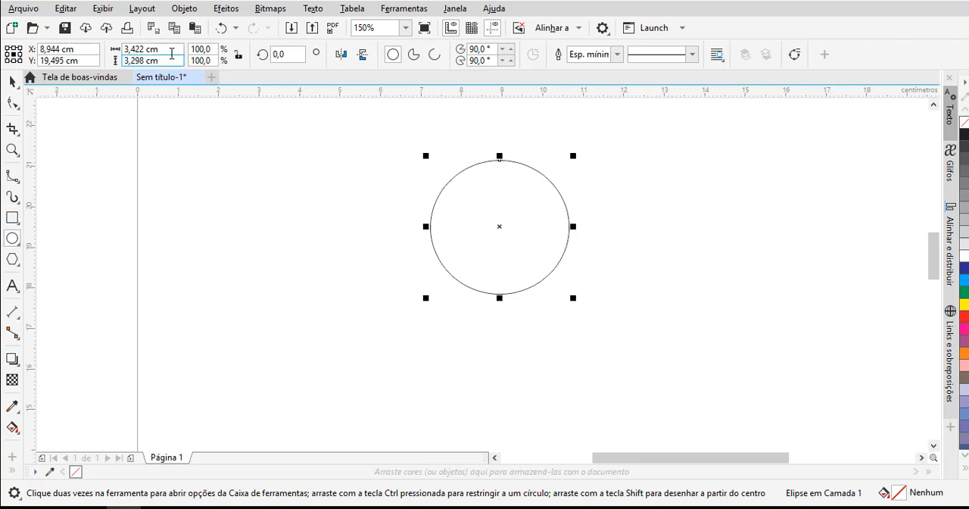
{"action": "left_click", "coordinate": [166, 49]}
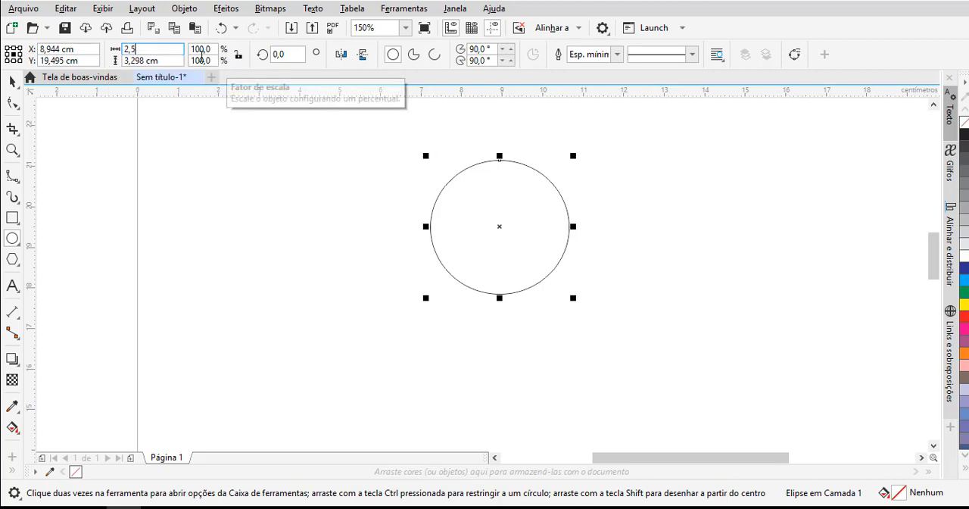
{"action": "left_click", "coordinate": [164, 59]}
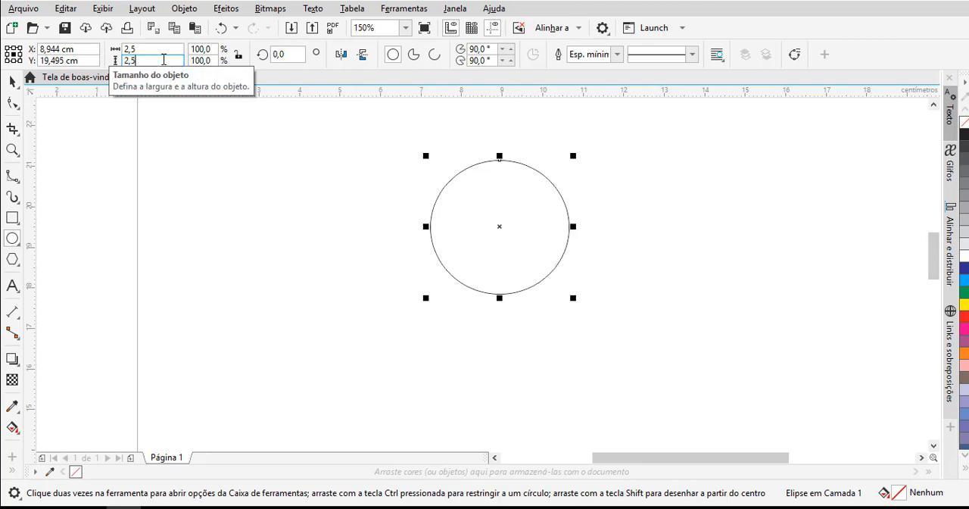
{"action": "key", "text": "Return"}
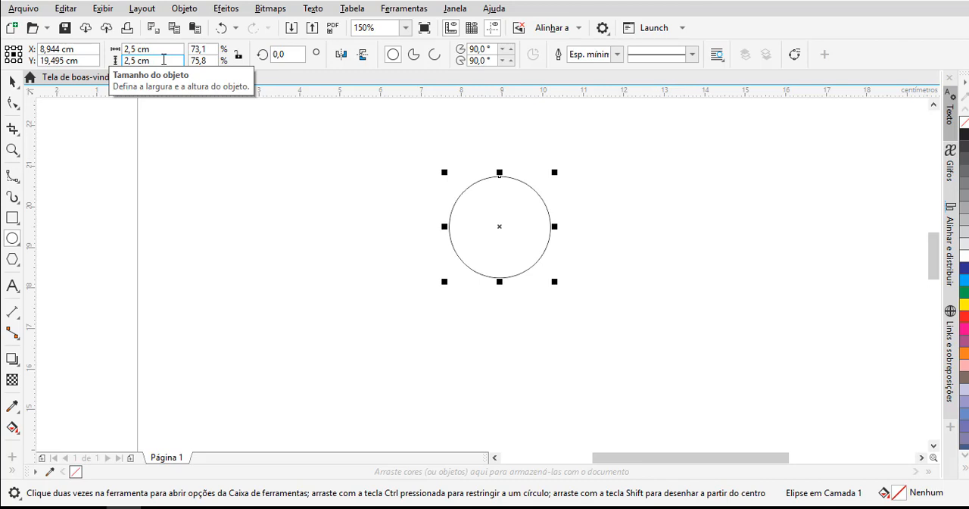
- Select the circle and delete it from the page
{"action": "left_click", "coordinate": [12, 85]}
{"action": "left_click_drag", "start_coordinate": [383, 158], "coordinate": [718, 307]}
{"action": "key", "text": "Delete"}
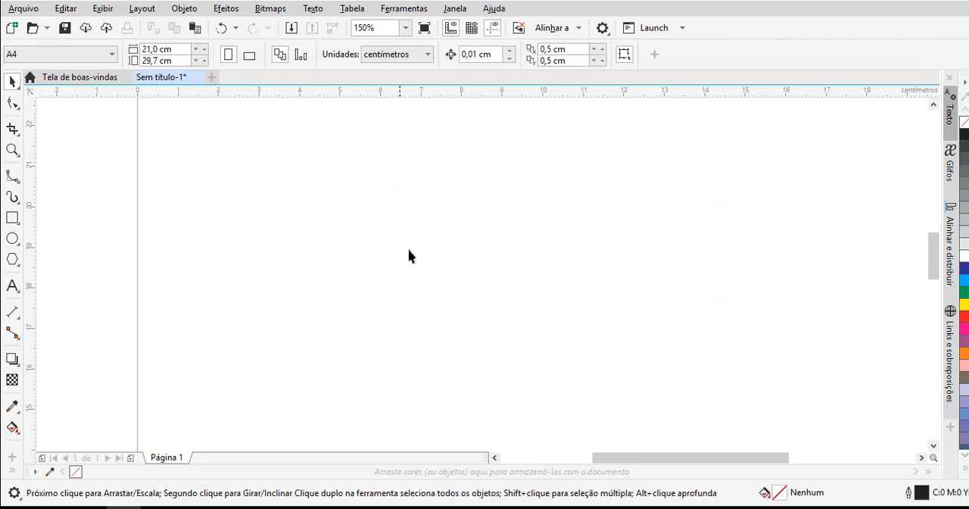
- Add the artistic text "Fulano de tal" in 10 pt Arial in the upper part of the page
{"action": "left_click", "coordinate": [13, 288]}
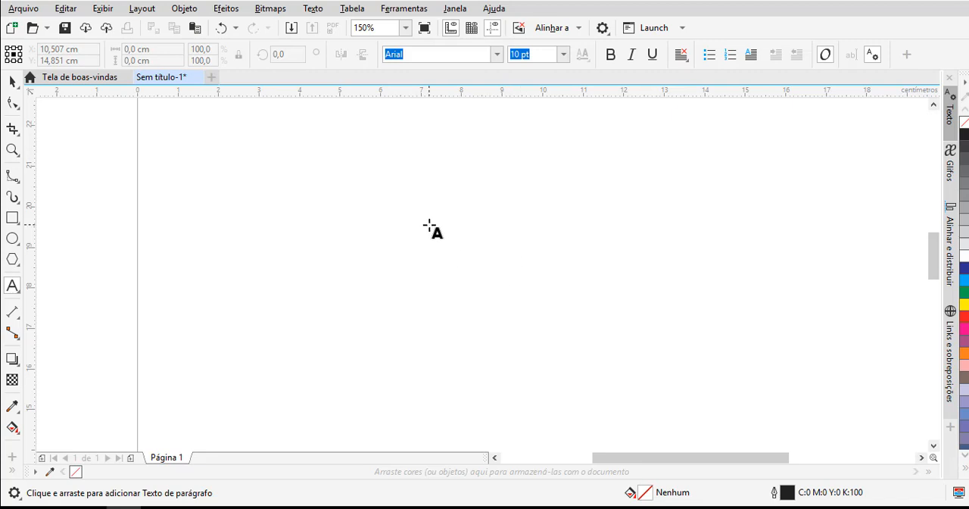
{"action": "left_click_drag", "start_coordinate": [428, 226], "coordinate": [428, 226]}
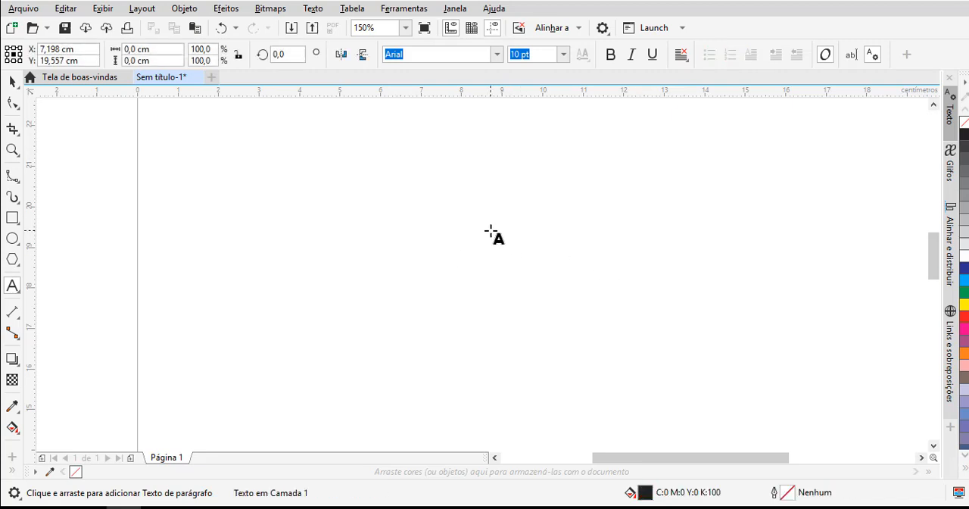
{"action": "scroll", "coordinate": [480, 233], "scroll_direction": "up", "scroll_amount": 2}
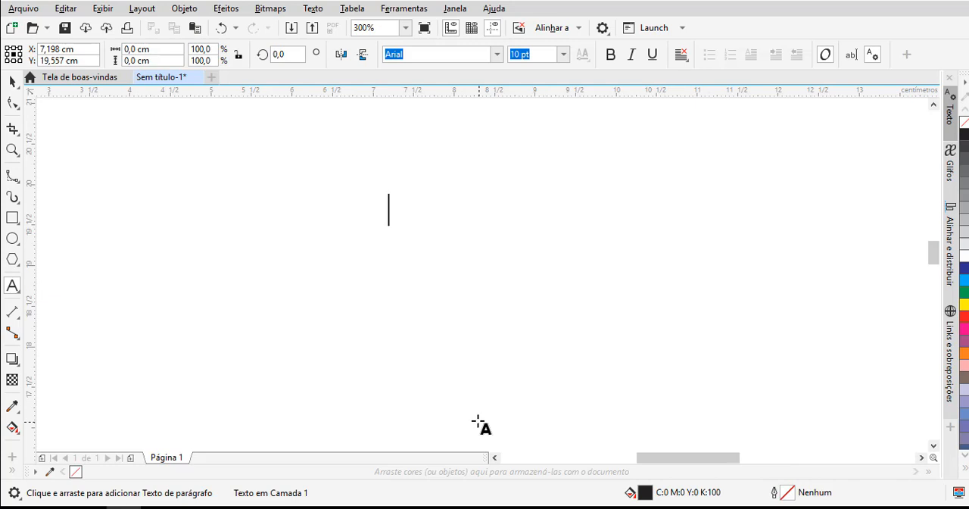
{"action": "type", "text": "F"}
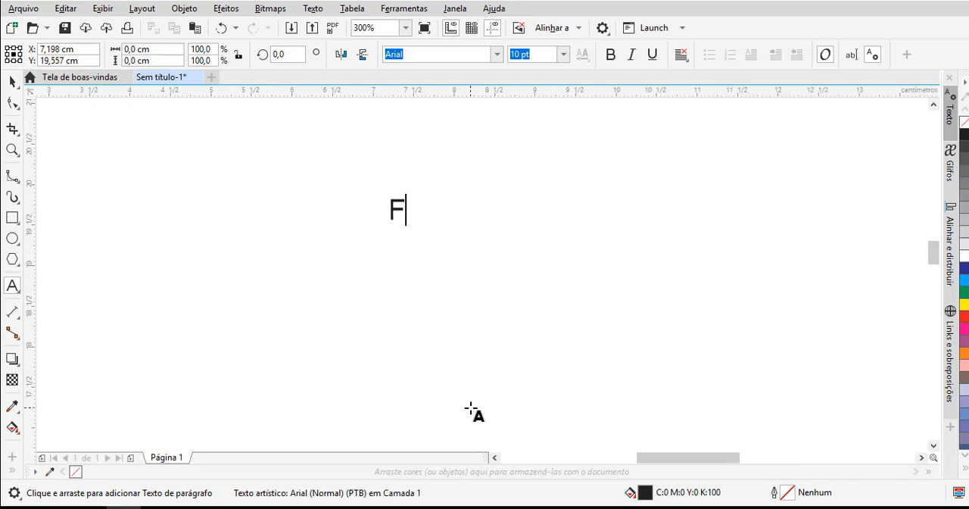
{"action": "type", "text": "ulano de tal"}
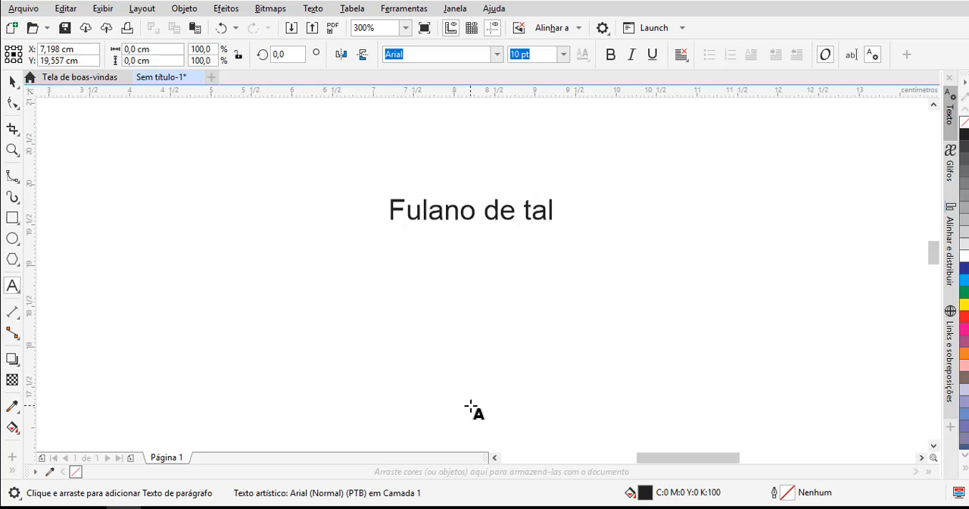
{"action": "key", "text": "Escape"}
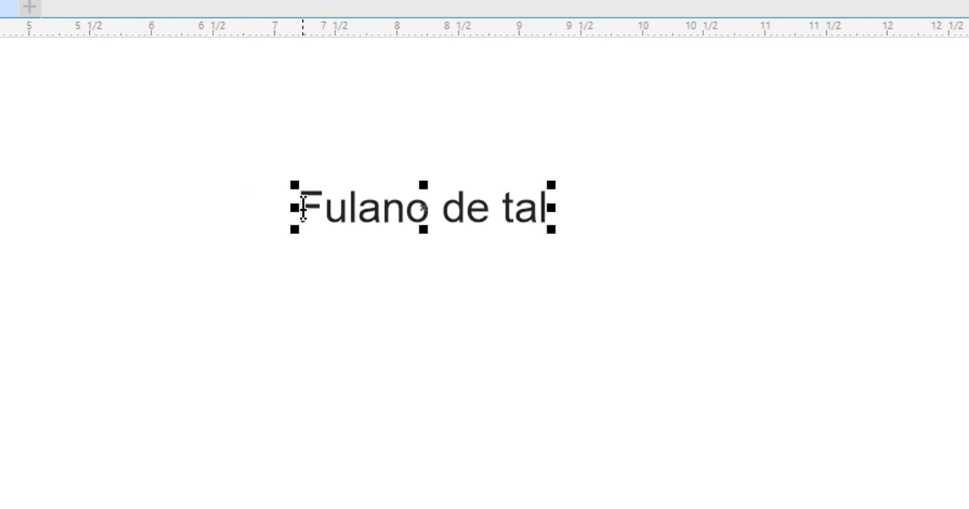
- Select all characters of "Fulano de tal" and set them to 8 pt Arial Black
{"action": "left_click", "coordinate": [303, 206]}
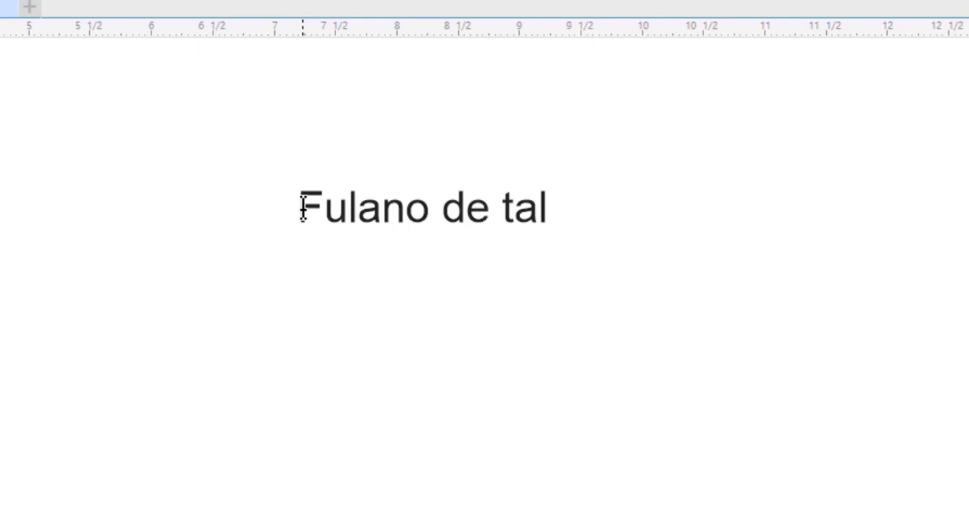
{"action": "left_click_drag", "start_coordinate": [340, 210], "coordinate": [554, 216]}
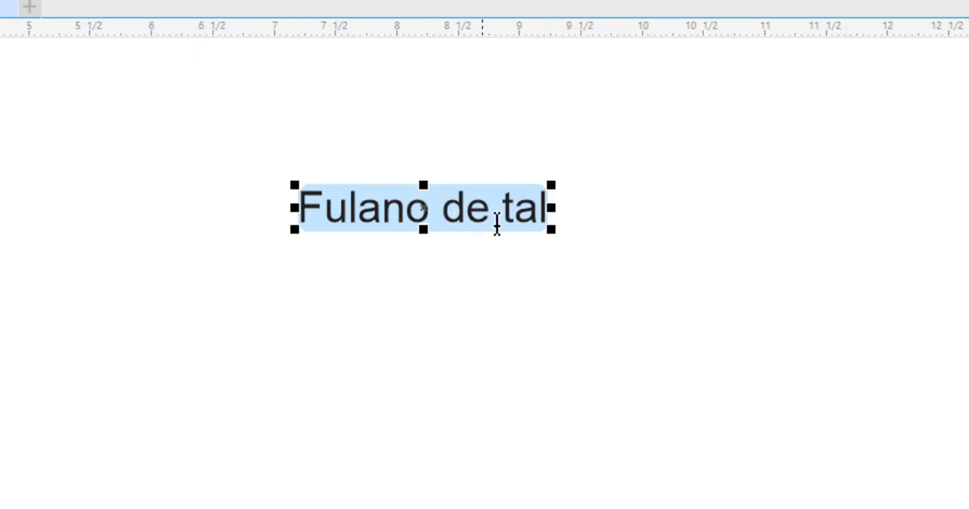
{"action": "left_click", "coordinate": [566, 3]}
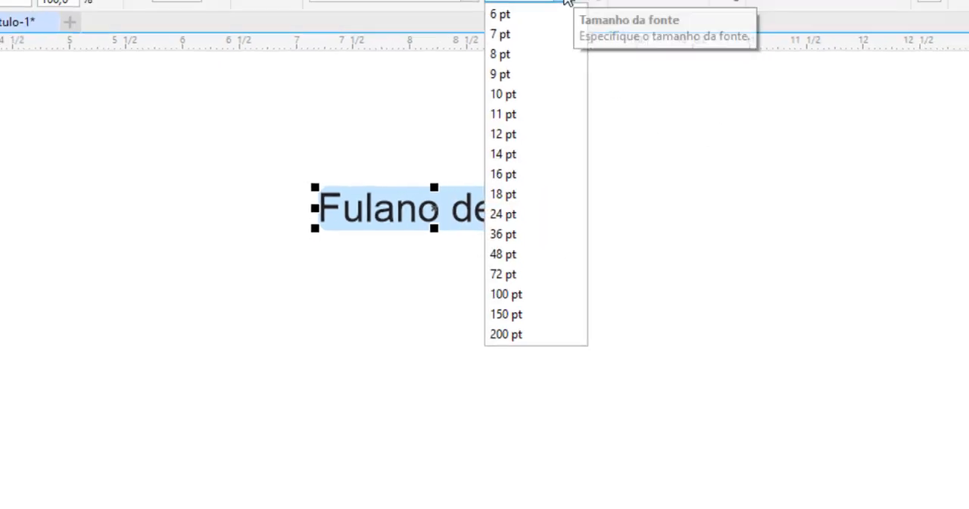
{"action": "left_click", "coordinate": [542, 99]}
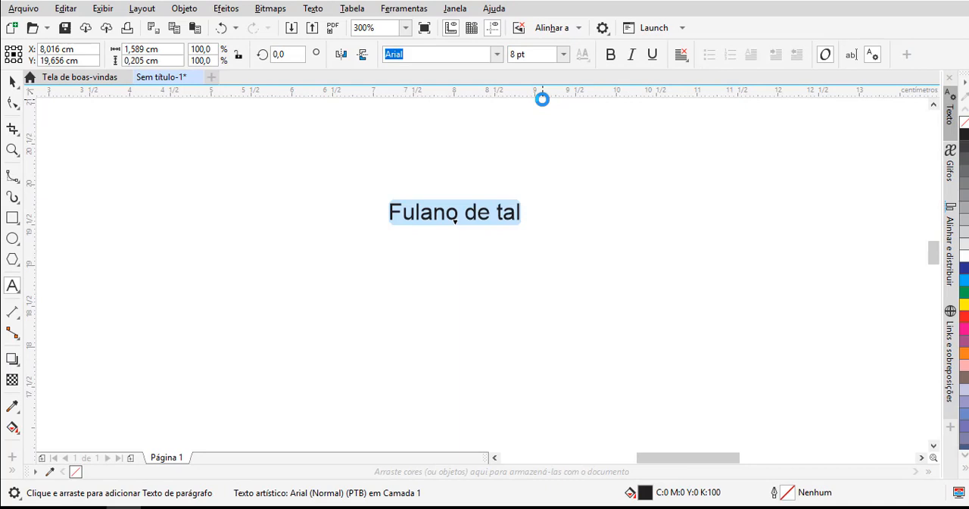
{"action": "left_click", "coordinate": [499, 56]}
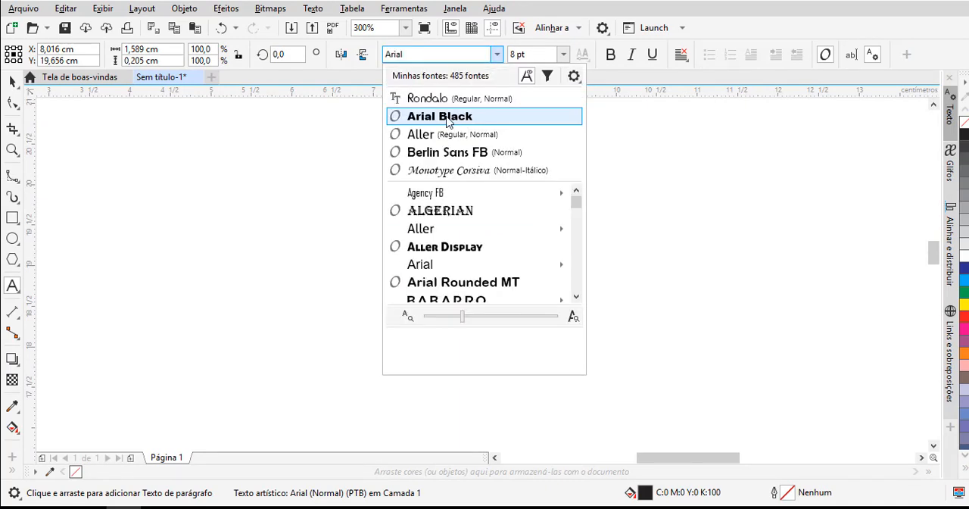
{"action": "left_click", "coordinate": [448, 119]}
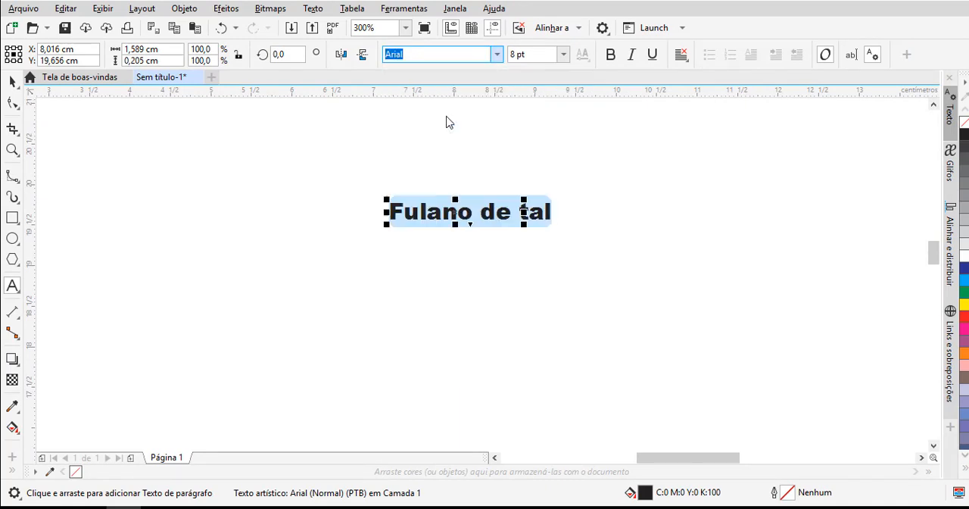
{"action": "left_click", "coordinate": [530, 175]}
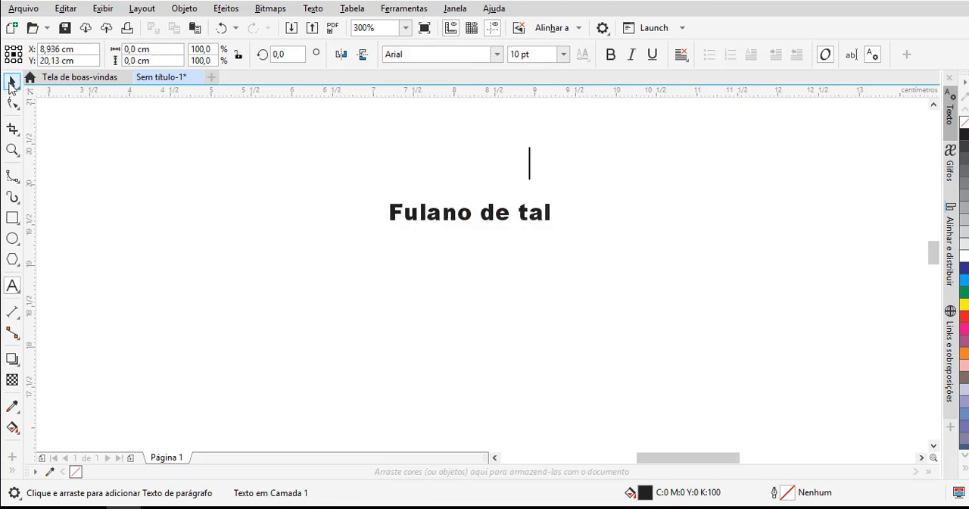
- Select "Fulano de tal" as a whole object, set it to 10 pt Aller, and deselect it
{"action": "left_click", "coordinate": [12, 81]}
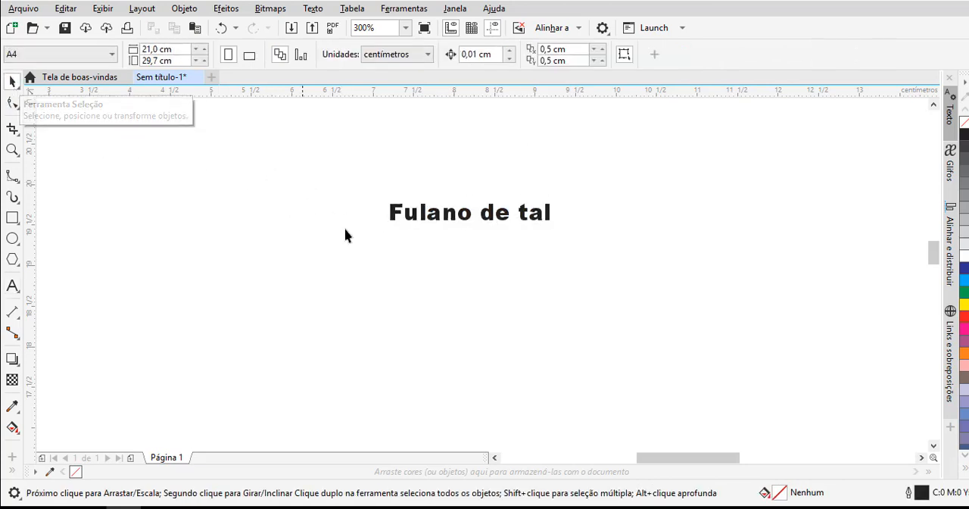
{"action": "left_click", "coordinate": [415, 224]}
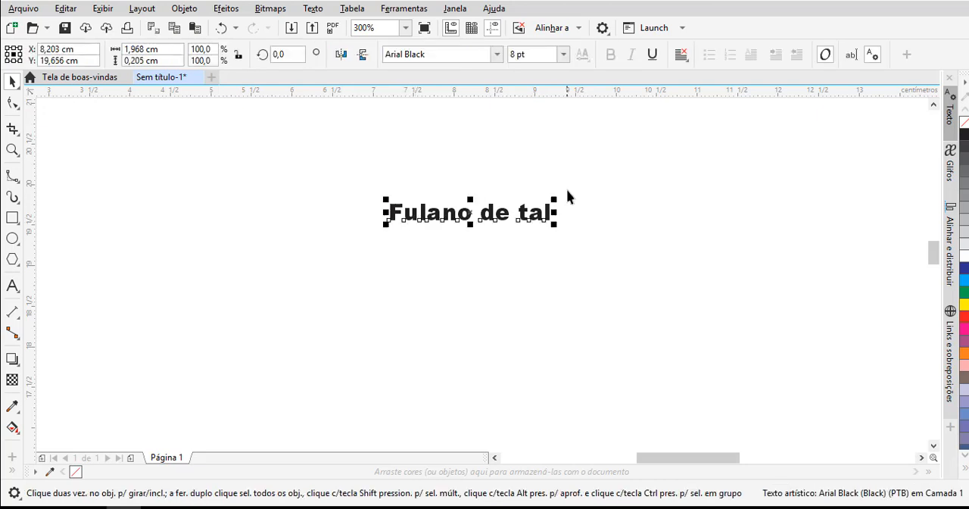
{"action": "left_click", "coordinate": [563, 54]}
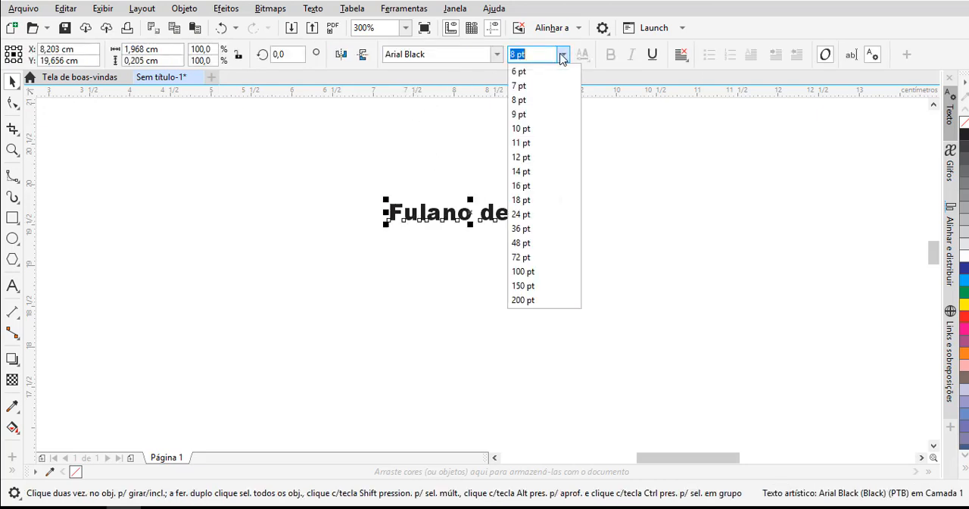
{"action": "left_click", "coordinate": [522, 127]}
{"action": "left_click", "coordinate": [496, 55]}
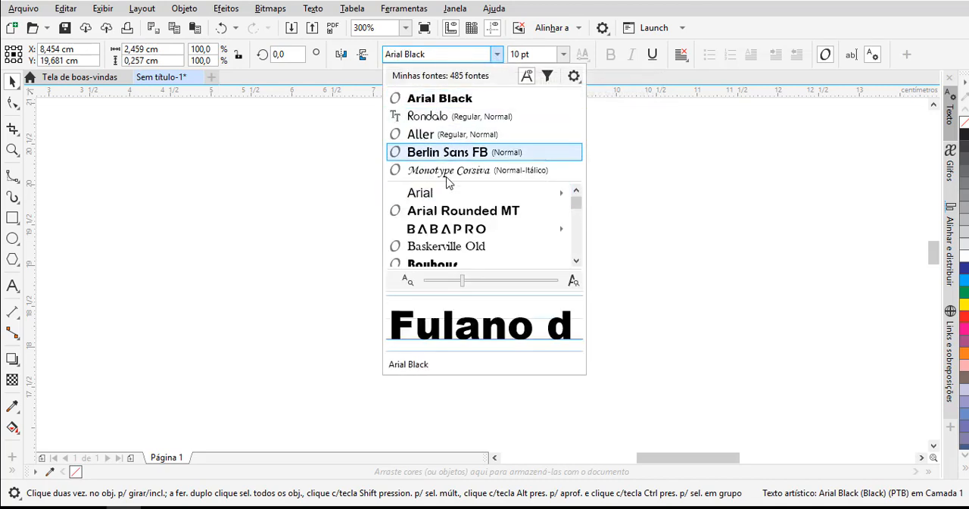
{"action": "left_click", "coordinate": [420, 134]}
{"action": "left_click", "coordinate": [514, 190]}
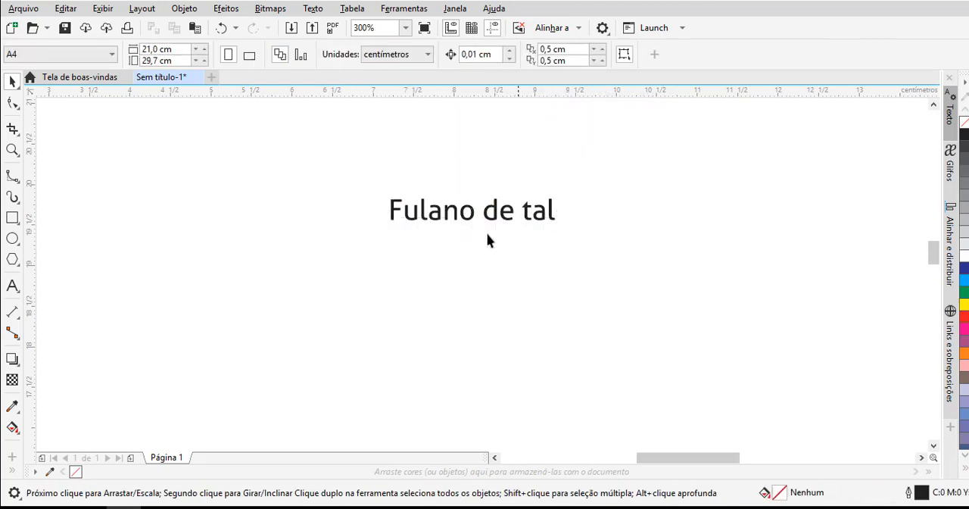
- Make only the word "Fulano" italic within the text line
{"action": "left_click", "coordinate": [405, 217]}
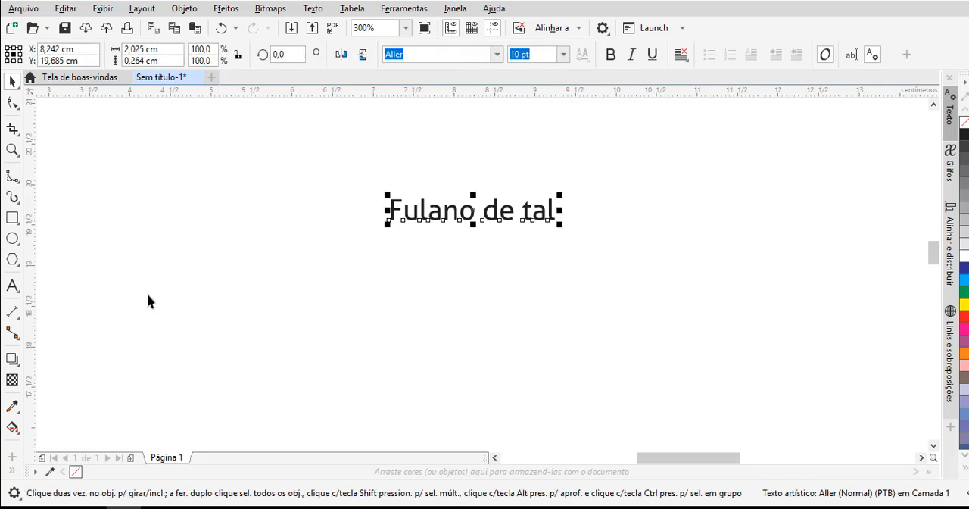
{"action": "left_click", "coordinate": [12, 288]}
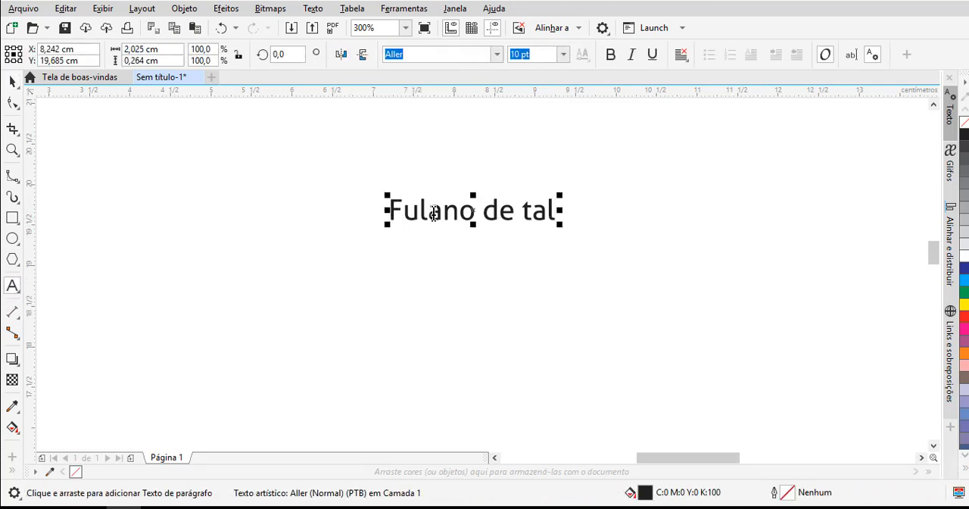
{"action": "left_click_drag", "start_coordinate": [392, 211], "coordinate": [475, 211]}
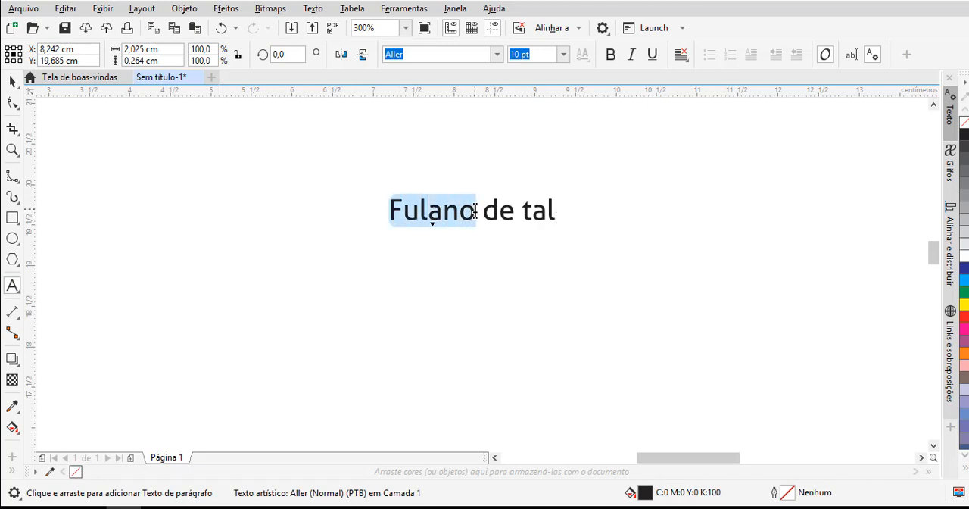
{"action": "left_click", "coordinate": [631, 55]}
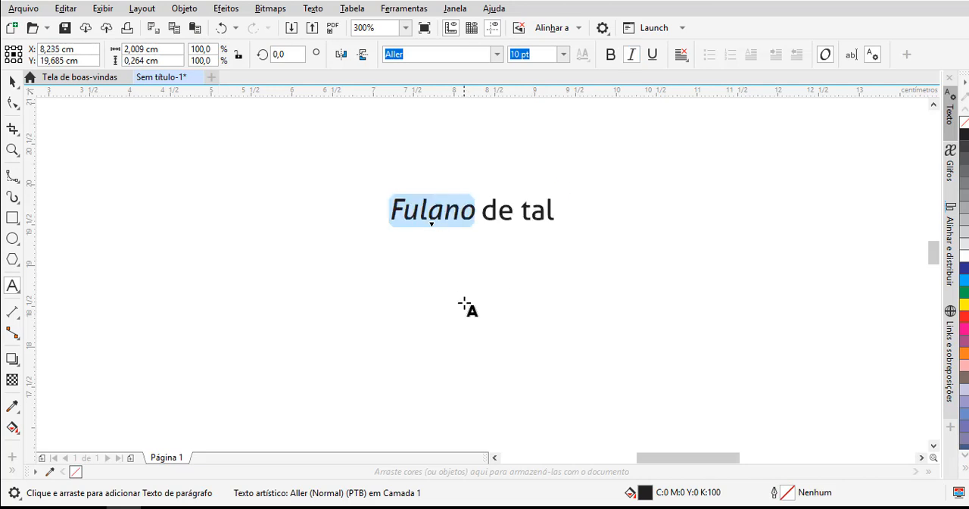
{"action": "left_click", "coordinate": [462, 255]}
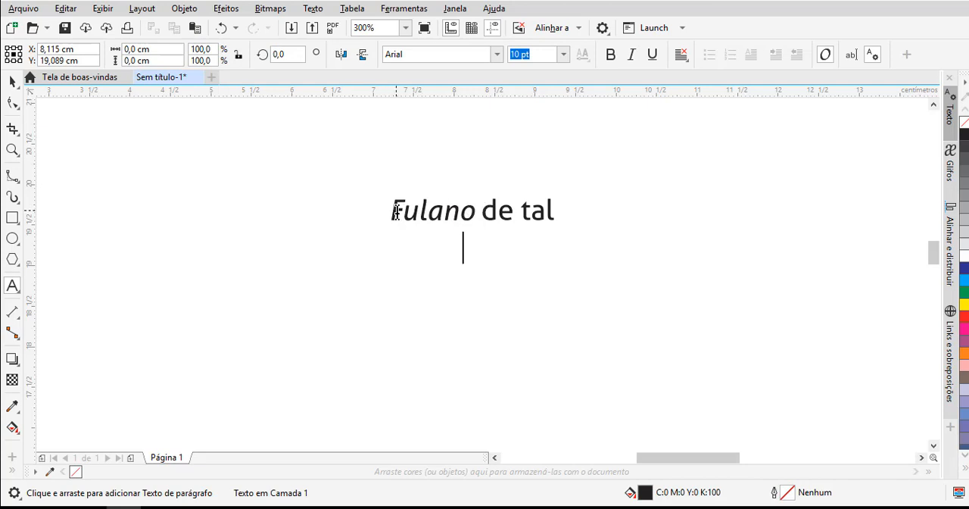
- Make only the letter "d" of the word "de" bold
{"action": "left_click", "coordinate": [486, 213]}
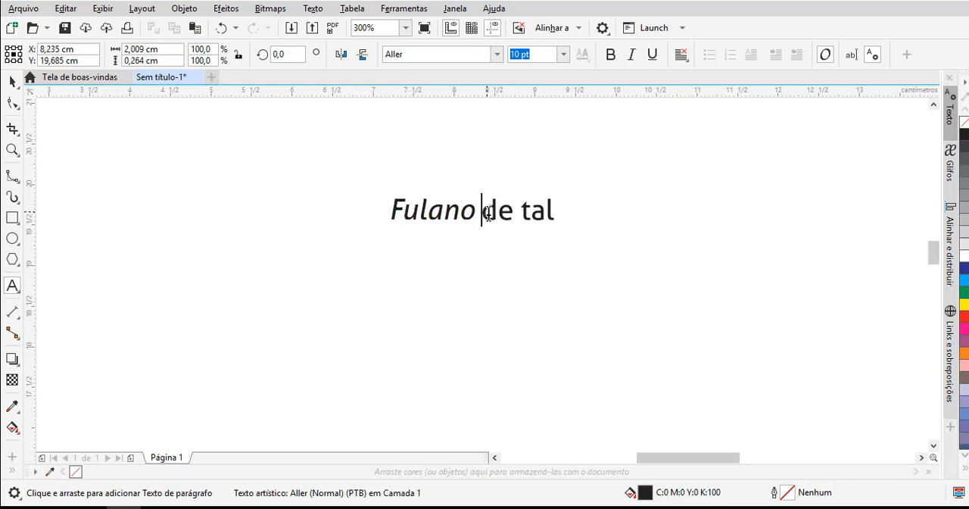
{"action": "double_click", "coordinate": [486, 213]}
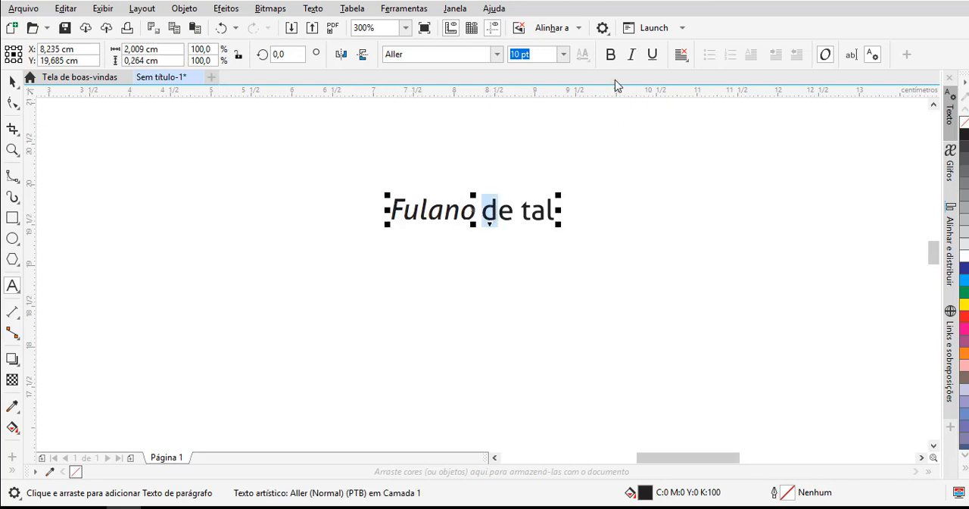
{"action": "left_click", "coordinate": [610, 54]}
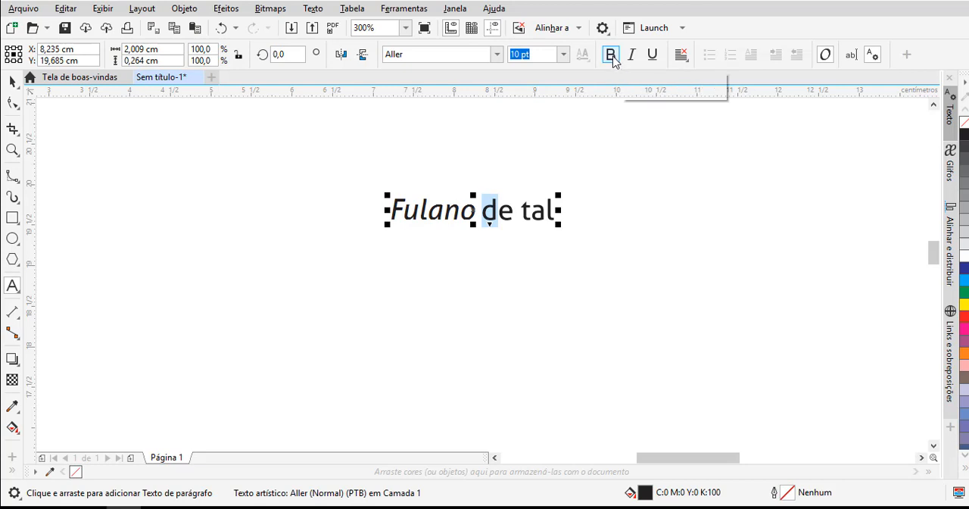
{"action": "left_click", "coordinate": [594, 299]}
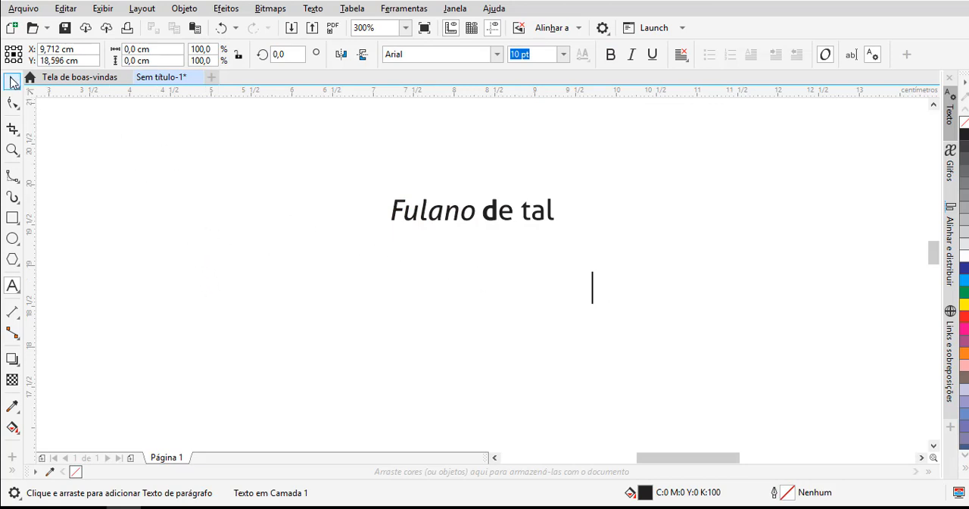
- Select the whole text object and break it apart into separate text pieces
{"action": "left_click", "coordinate": [11, 82]}
{"action": "left_click", "coordinate": [457, 217]}
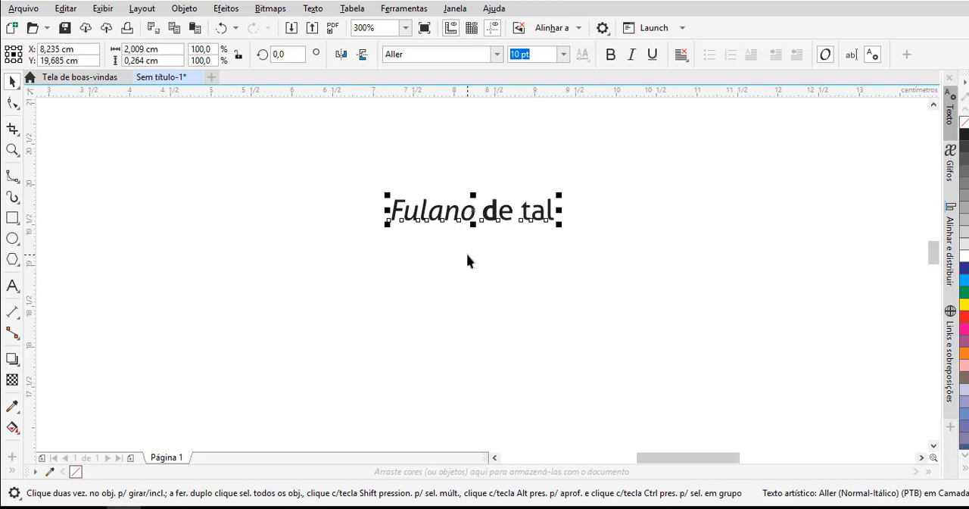
{"action": "key", "text": "ctrl+k"}
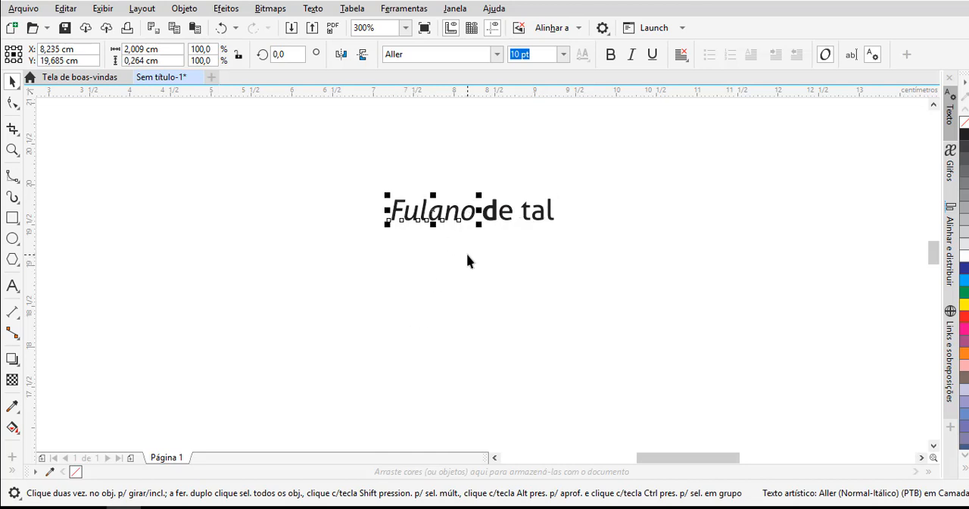
- Break the word "Fulano" apart into individual letters
{"action": "left_click", "coordinate": [492, 220]}
{"action": "key", "text": "ctrl+b"}
{"action": "left_click", "coordinate": [403, 221]}
{"action": "left_click", "coordinate": [528, 219]}
{"action": "left_click", "coordinate": [459, 220]}
{"action": "key", "text": "ctrl+k"}
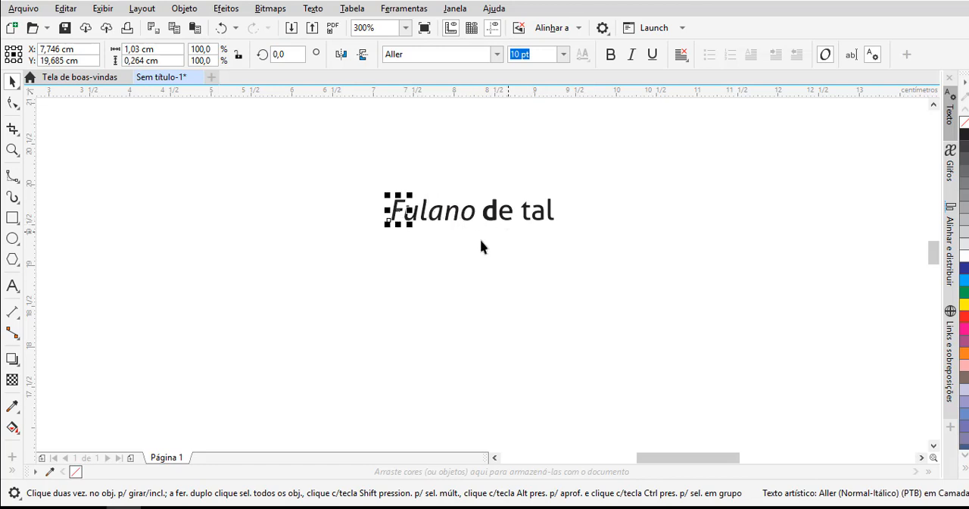
- Make the initial letter "F" bold, set it to 12 pt, and deselect it
{"action": "left_click", "coordinate": [609, 54]}
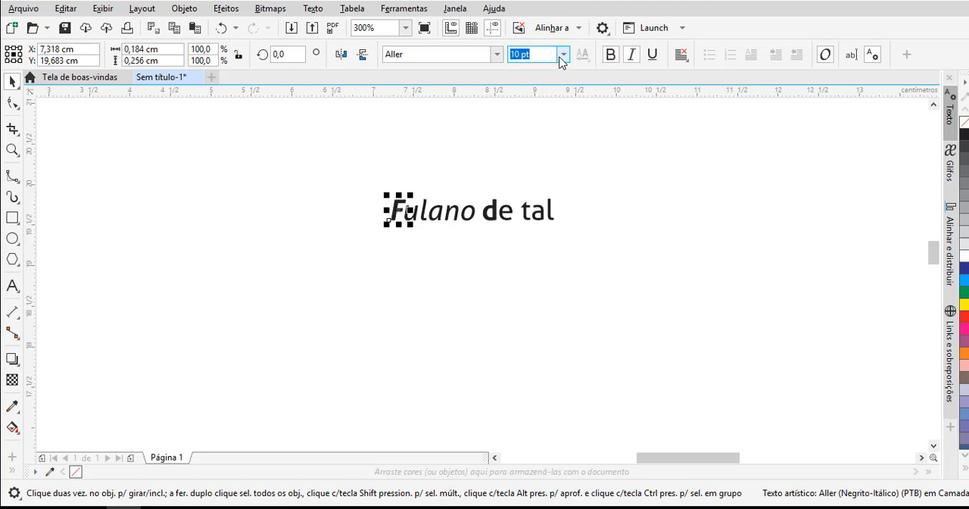
{"action": "left_click", "coordinate": [563, 53]}
{"action": "left_click", "coordinate": [538, 156]}
{"action": "left_click", "coordinate": [475, 250]}
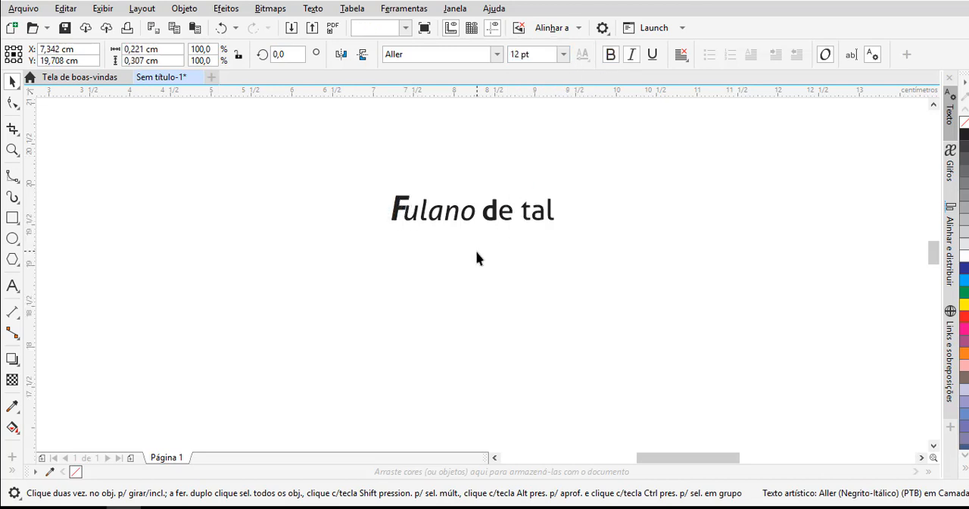
- Select all the separate text pieces together and move them slightly down on the page
{"action": "left_click", "coordinate": [471, 216]}
{"action": "left_click", "coordinate": [352, 161]}
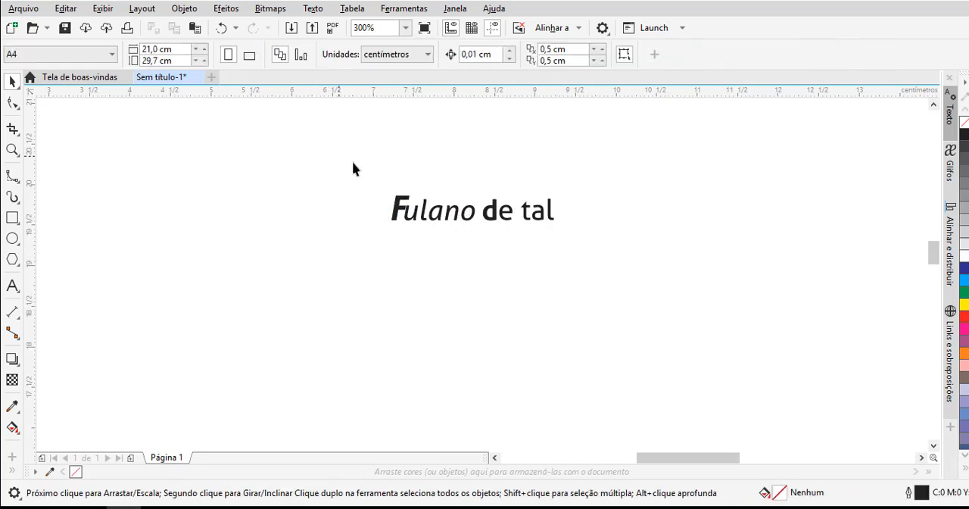
{"action": "left_click_drag", "start_coordinate": [626, 267], "coordinate": [627, 268]}
{"action": "left_click_drag", "start_coordinate": [476, 208], "coordinate": [461, 256]}
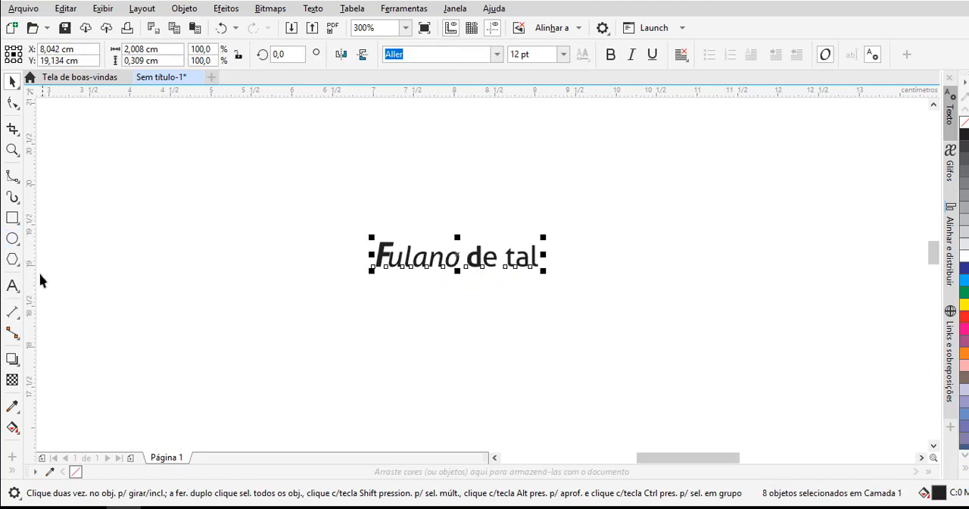
- Erase all the letters of the separate word "tal" with the Text tool
{"action": "left_click", "coordinate": [12, 285]}
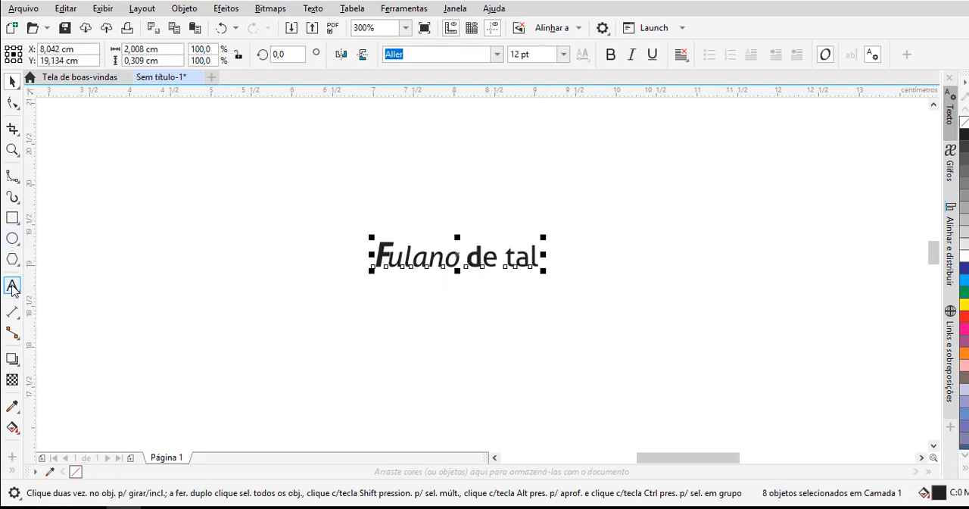
{"action": "left_click", "coordinate": [530, 260]}
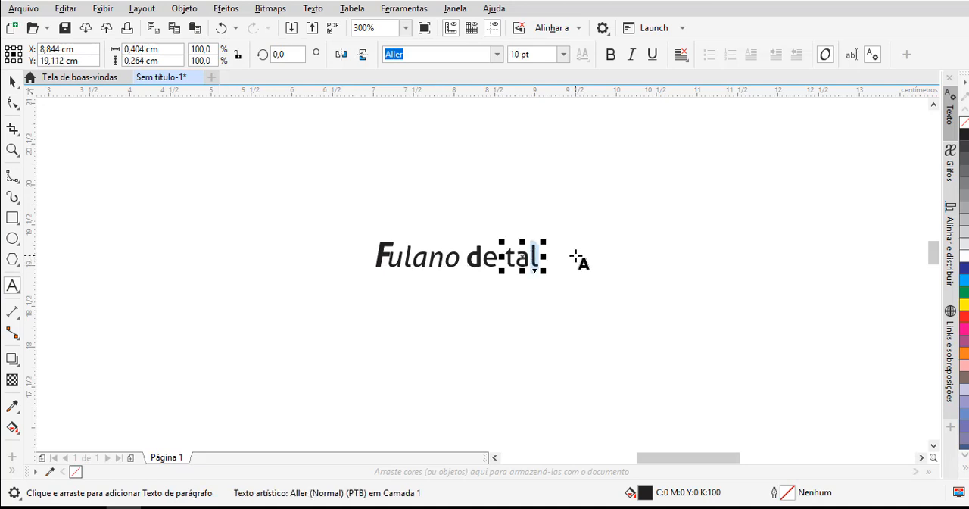
{"action": "key", "text": "BackSpace"}
{"action": "key", "text": "BackSpace"}
{"action": "key", "text": "BackSpace"}
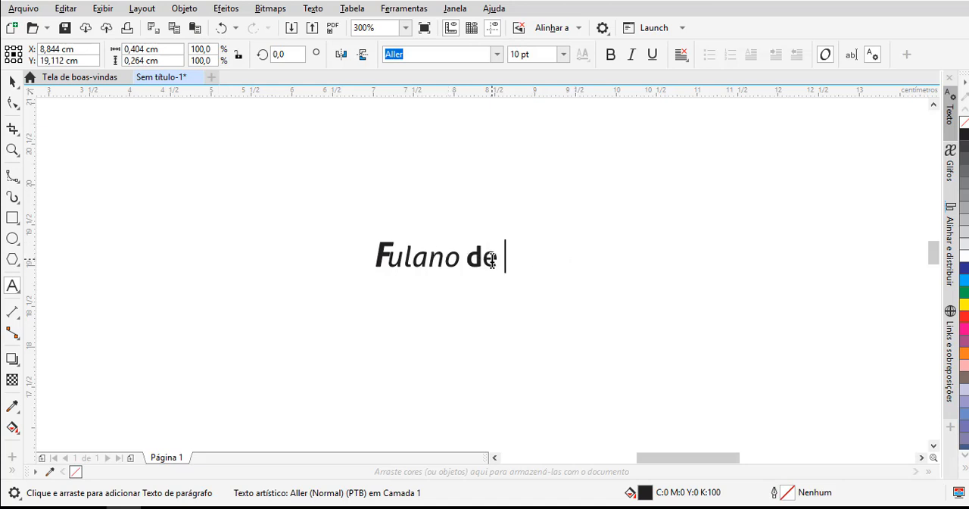
- Erase the separate word "de" and finish editing it
{"action": "double_click", "coordinate": [485, 258]}
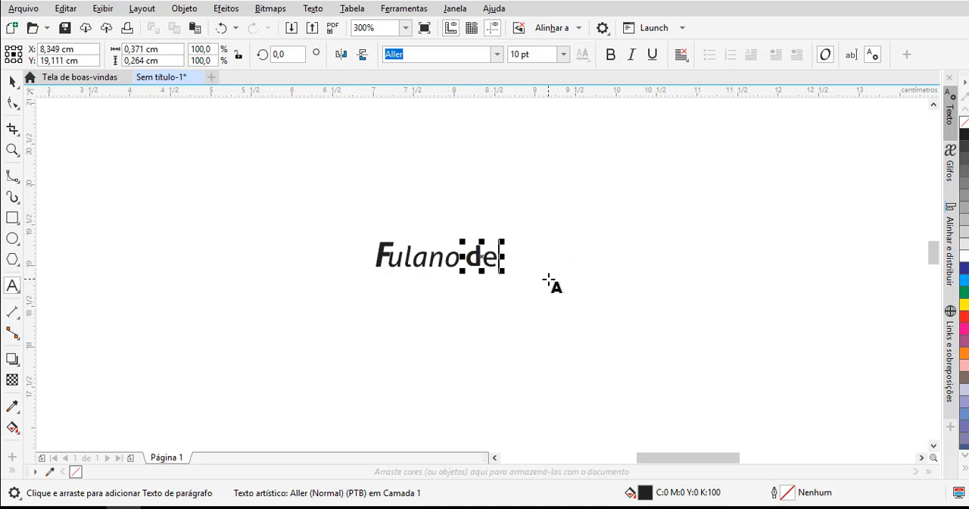
{"action": "key", "text": "BackSpace"}
{"action": "right_click", "coordinate": [548, 280]}
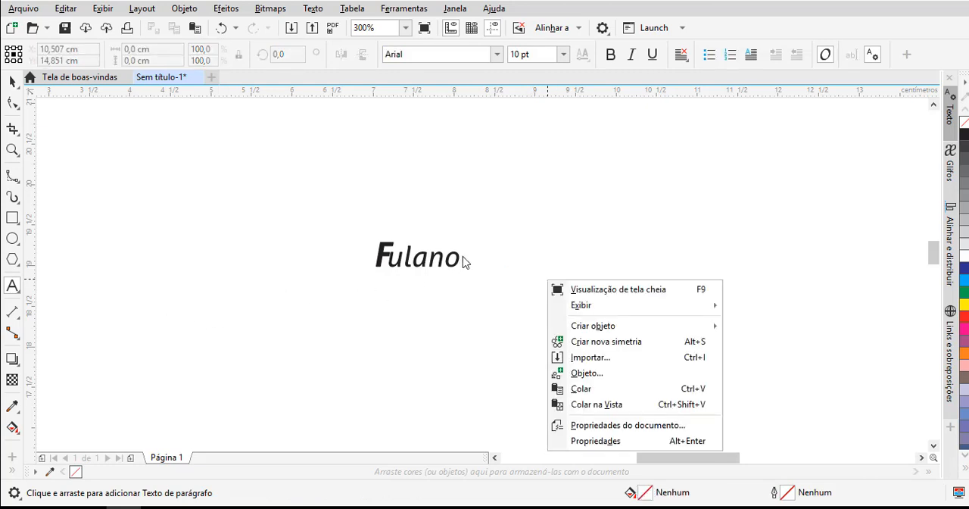
{"action": "left_click", "coordinate": [571, 246]}
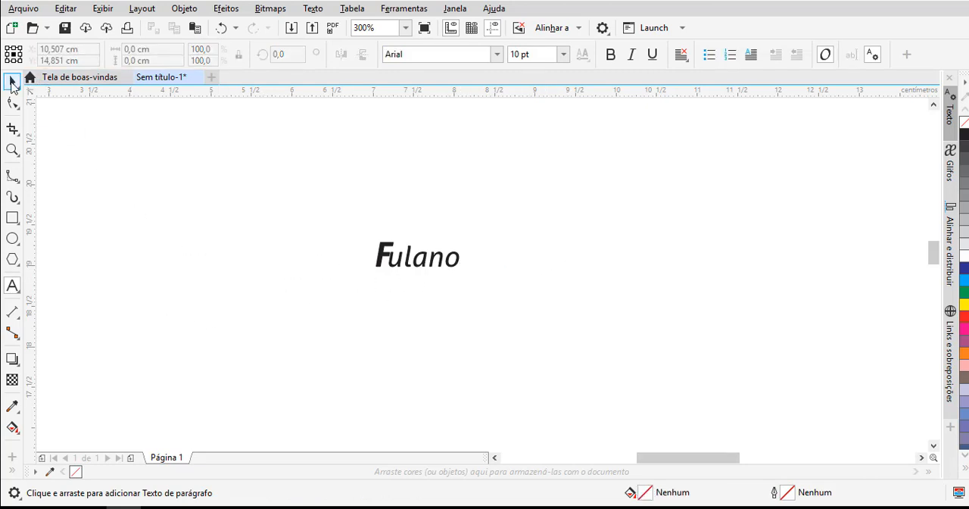
- Select all the remaining letters of "Fulano" together and delete them
{"action": "left_click", "coordinate": [11, 83]}
{"action": "left_click_drag", "start_coordinate": [328, 216], "coordinate": [515, 316]}
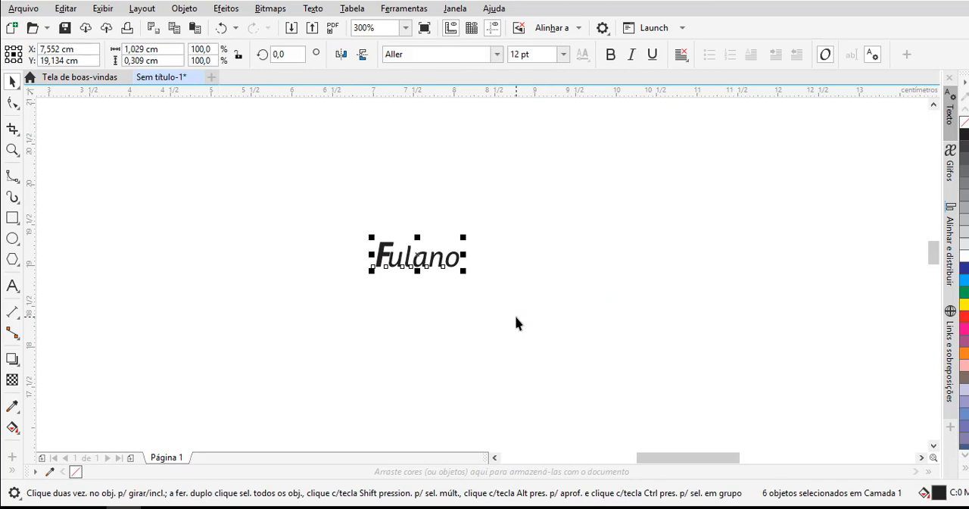
{"action": "key", "text": "Delete"}
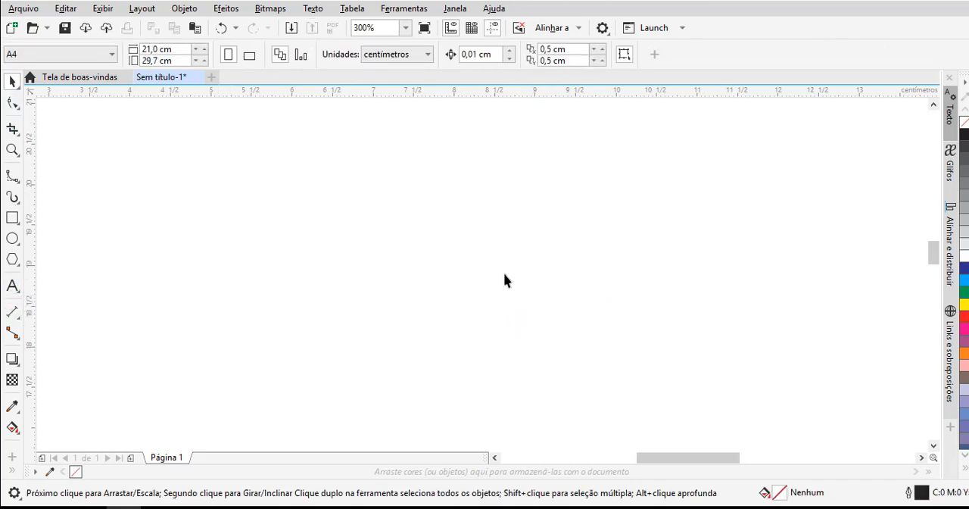
- Zoom out and adjust the view to show the entire blank page
{"action": "scroll", "coordinate": [550, 261], "scroll_direction": "down", "scroll_amount": 5}
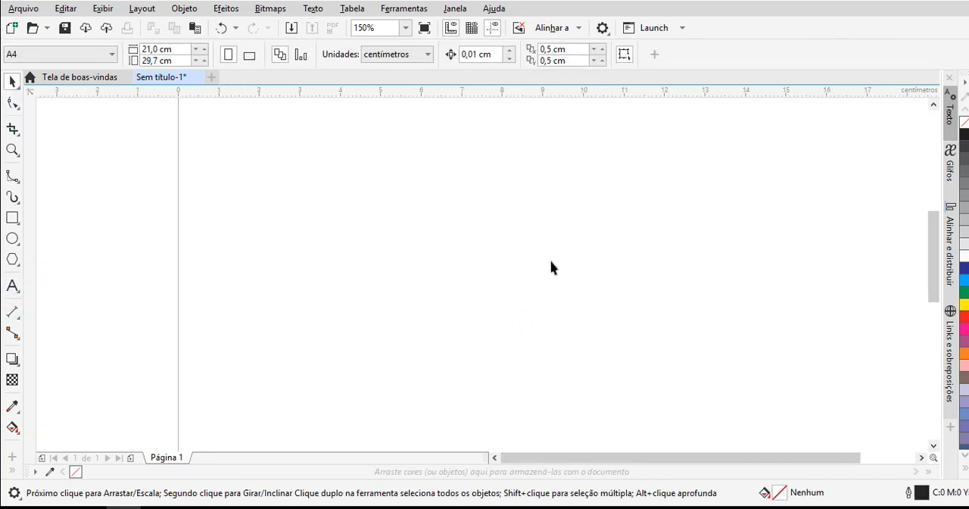
{"action": "left_click", "coordinate": [933, 445]}
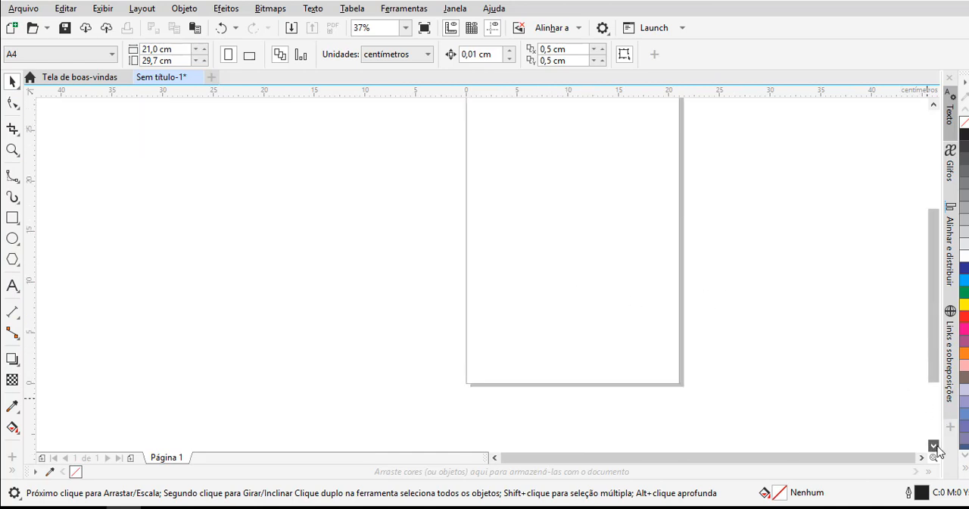
{"action": "left_click", "coordinate": [933, 103]}
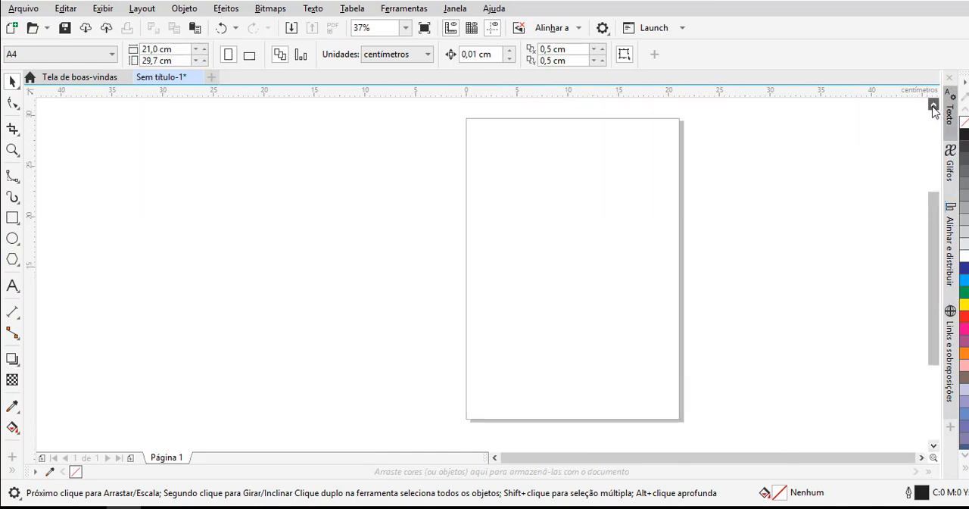
{"action": "left_click", "coordinate": [933, 445]}
{"action": "left_click", "coordinate": [923, 457]}
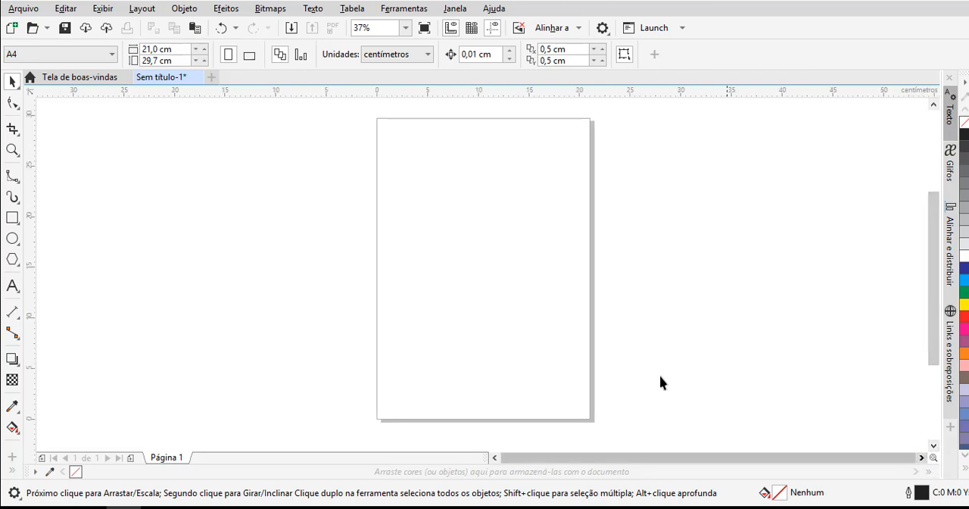